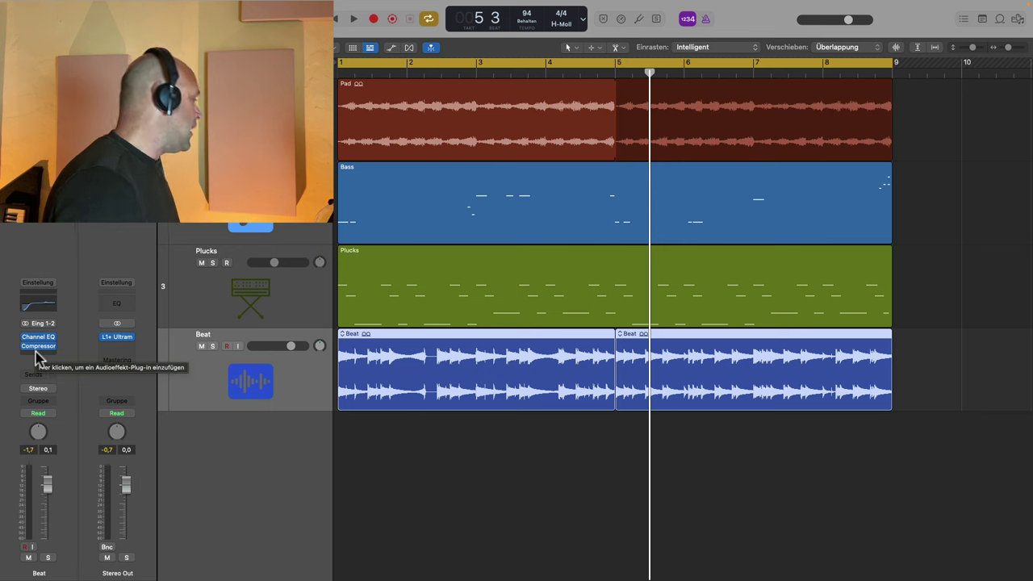
# - Insert Apple's AUBandpass Audio Unit below the Compressor on the Beat channel and move its window clear of the default position
pyautogui.click(36, 360)
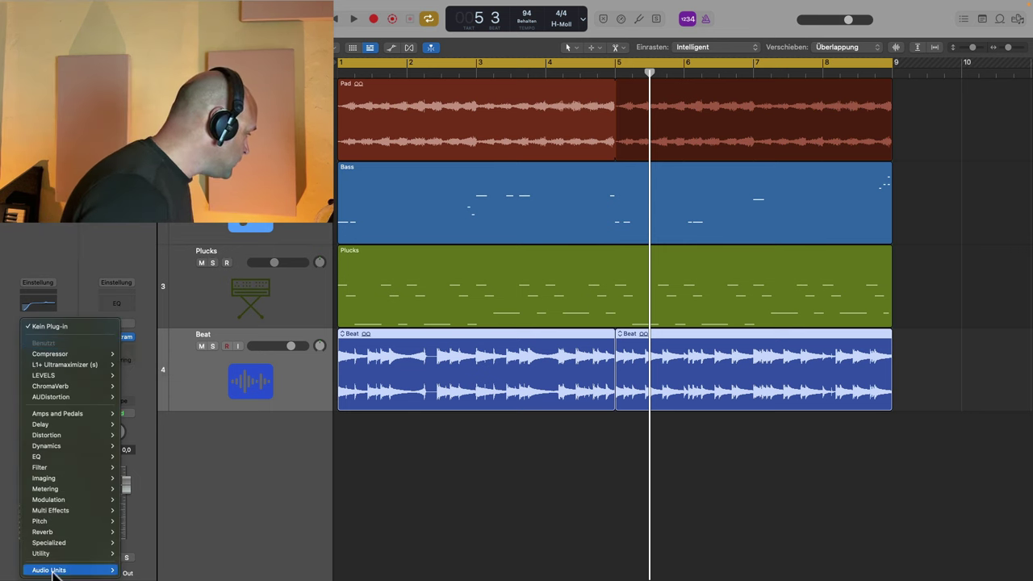
pyautogui.moveTo(50, 570)
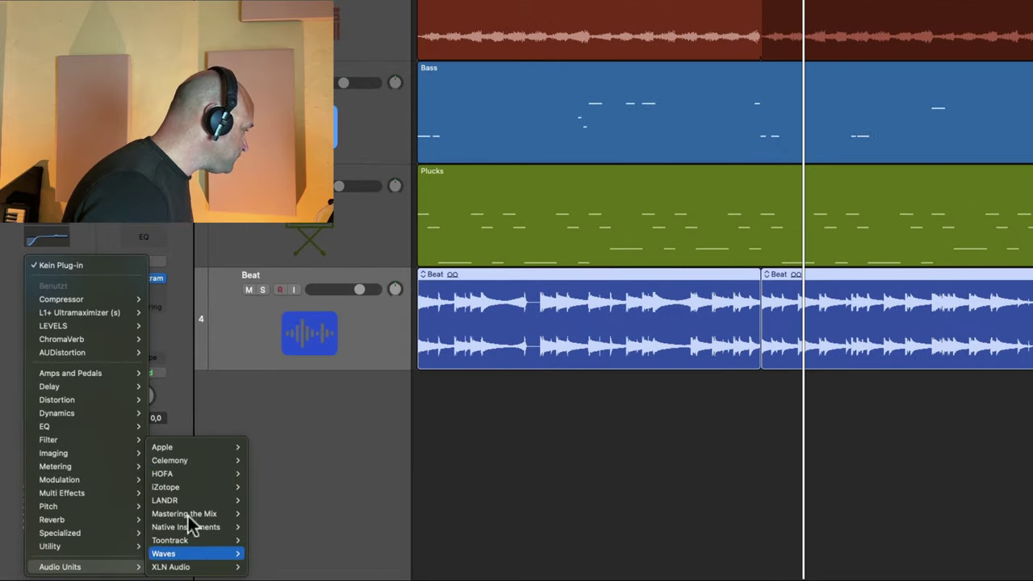
pyautogui.moveTo(192, 451)
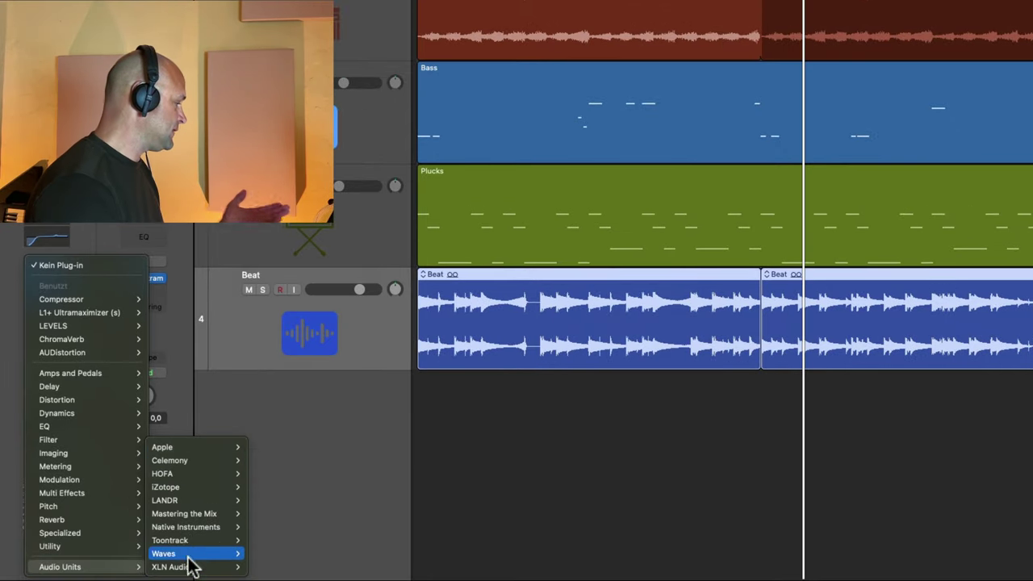
pyautogui.moveTo(193, 569)
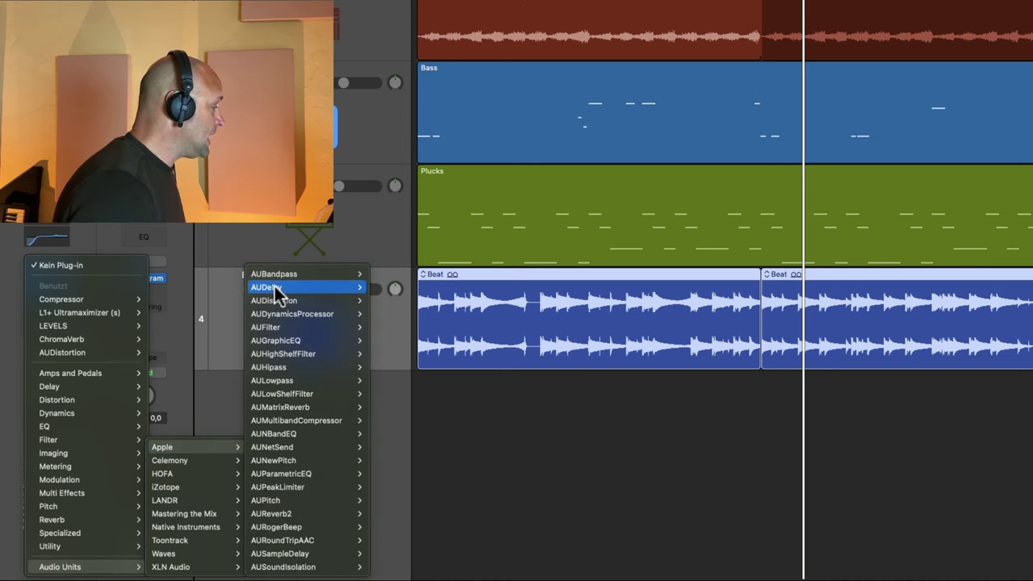
pyautogui.moveTo(276, 289)
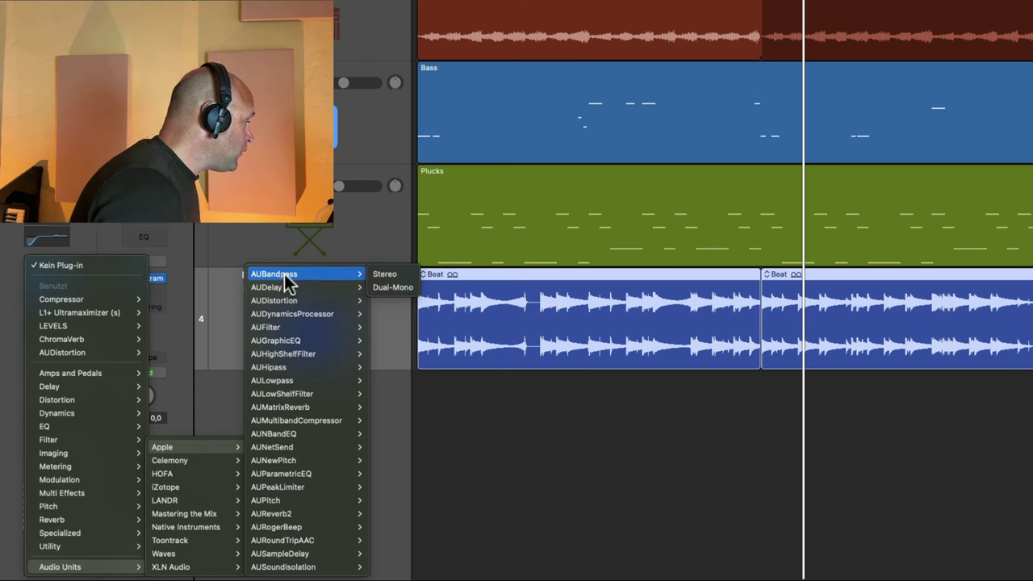
pyautogui.click(381, 287)
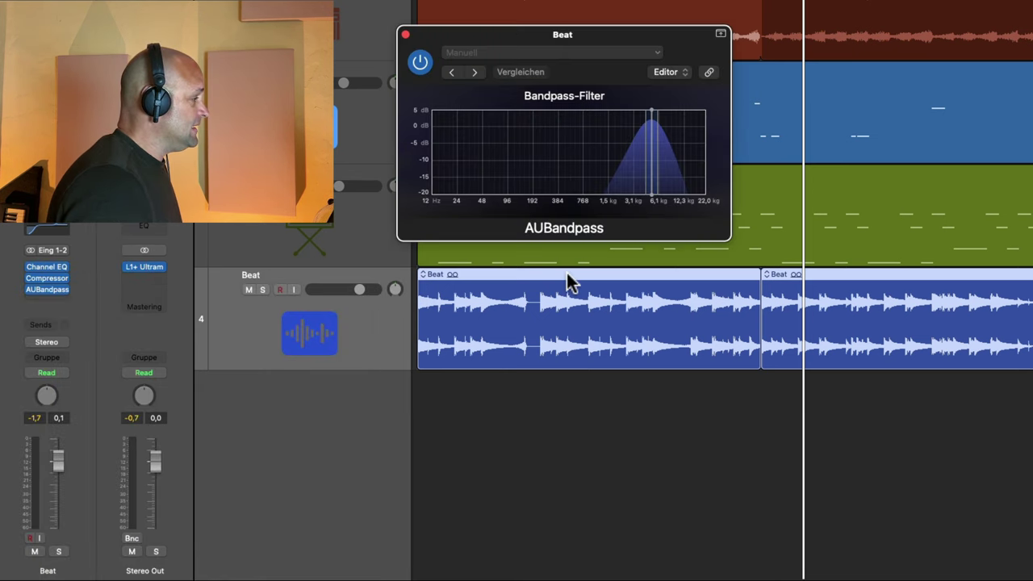
pyautogui.click(646, 51)
pyautogui.click(645, 48)
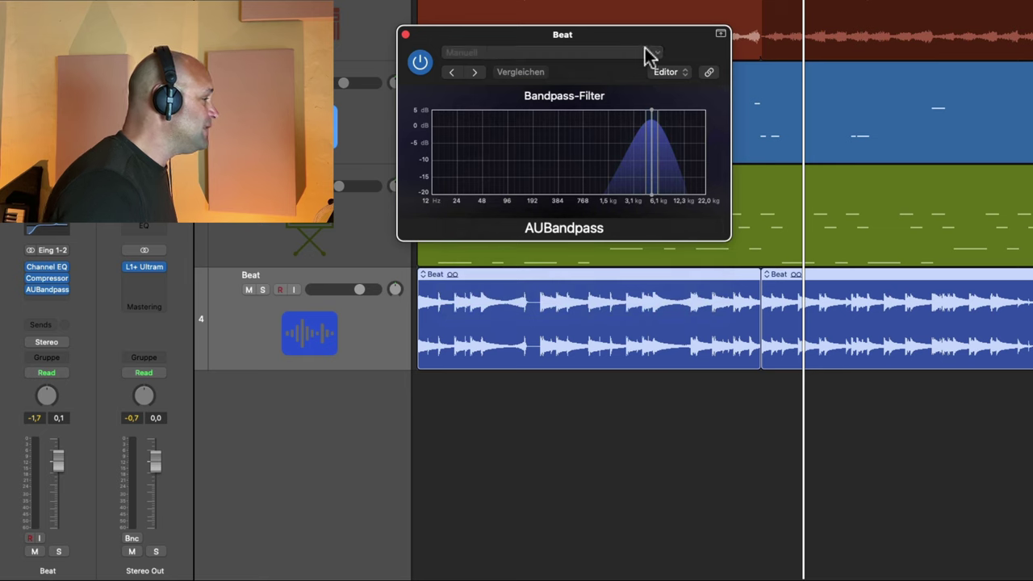
pyautogui.moveTo(652, 40); pyautogui.dragTo(698, 88)
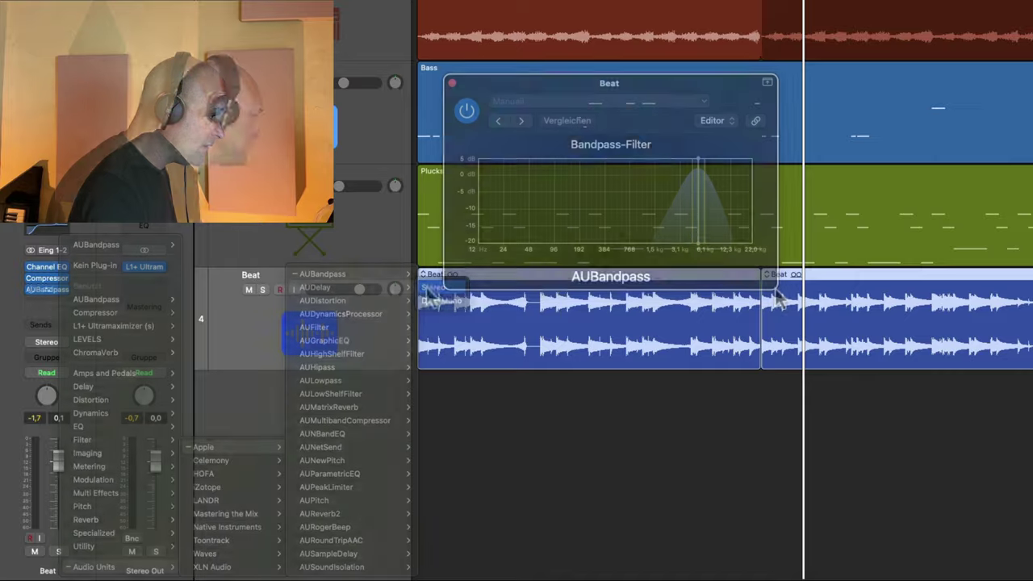
# - Replace AUBandpass with AUDelay on the Beat channel and try its Regler view before returning to RemoteView
pyautogui.moveTo(323, 313)
pyautogui.click(435, 314)
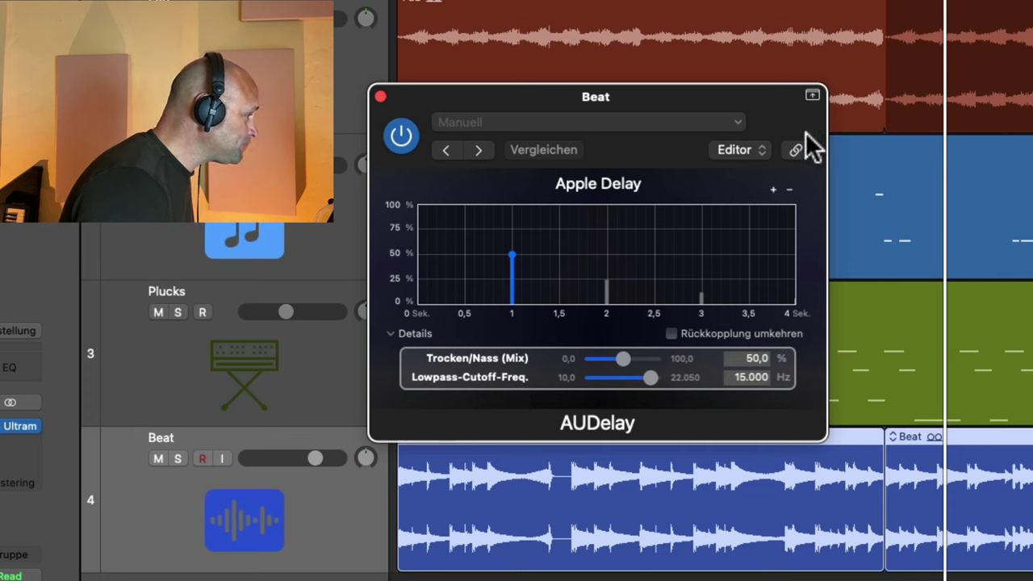
pyautogui.click(763, 150)
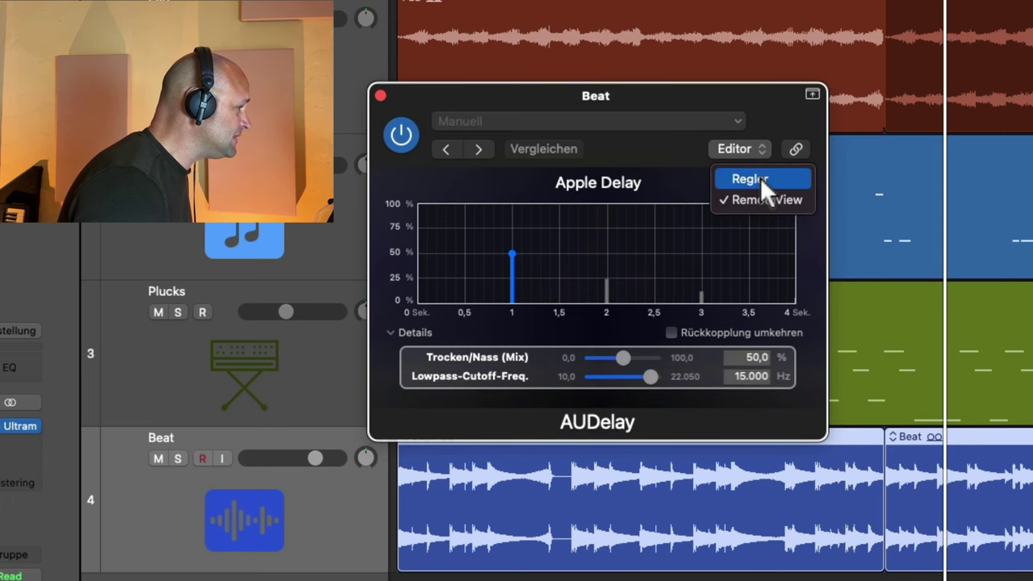
pyautogui.click(750, 176)
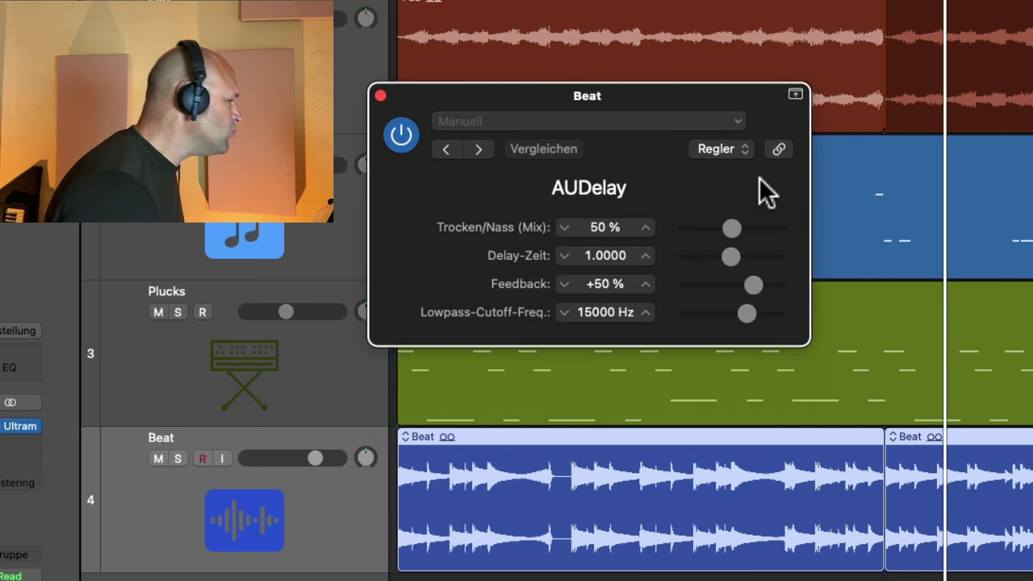
pyautogui.click(746, 148)
pyautogui.click(735, 211)
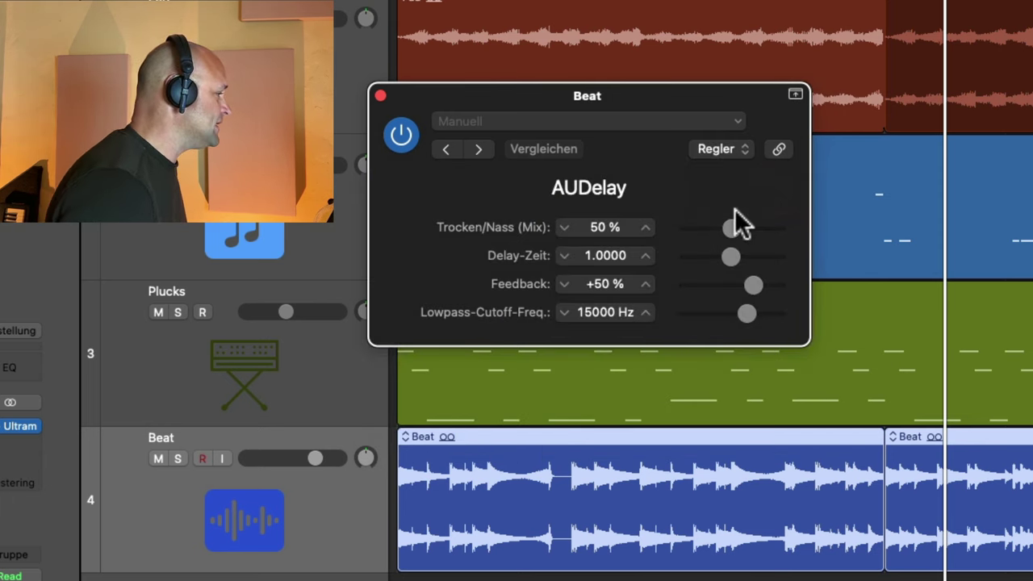
pyautogui.click(747, 149)
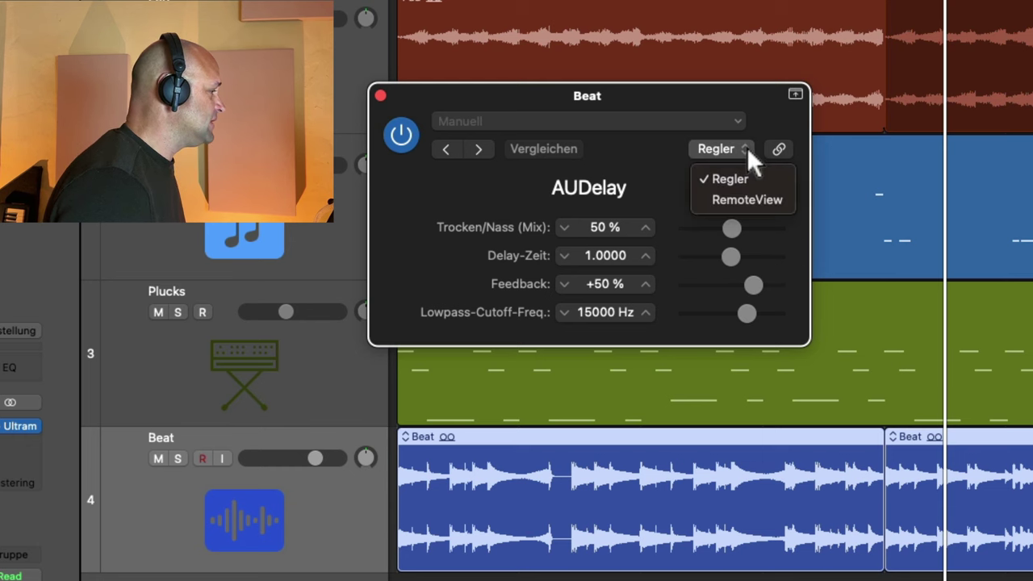
pyautogui.click(733, 200)
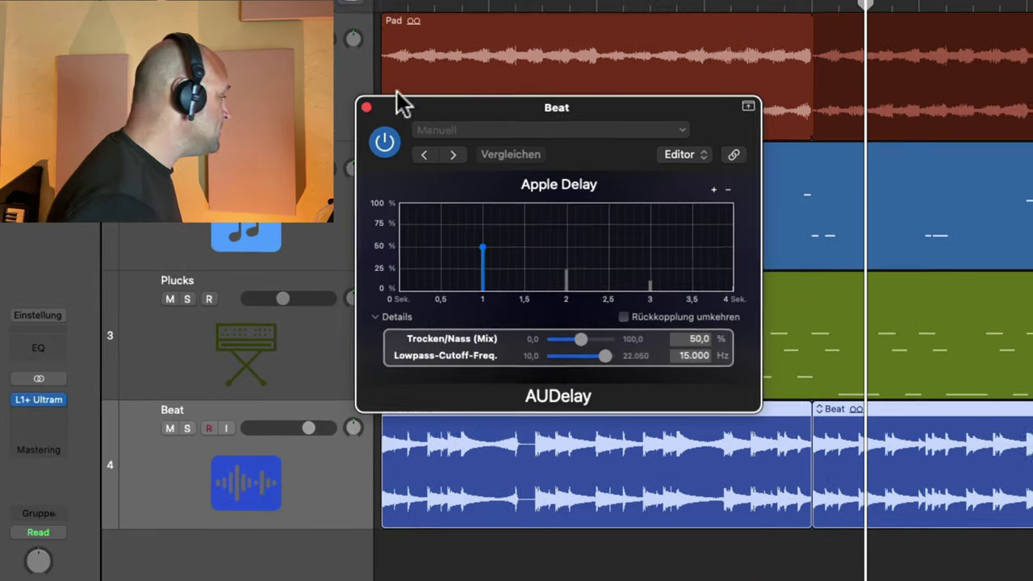
# - Close AUDelay, load AUDistortion in its place on the Beat channel, and solo the Beat track
pyautogui.click(360, 113)
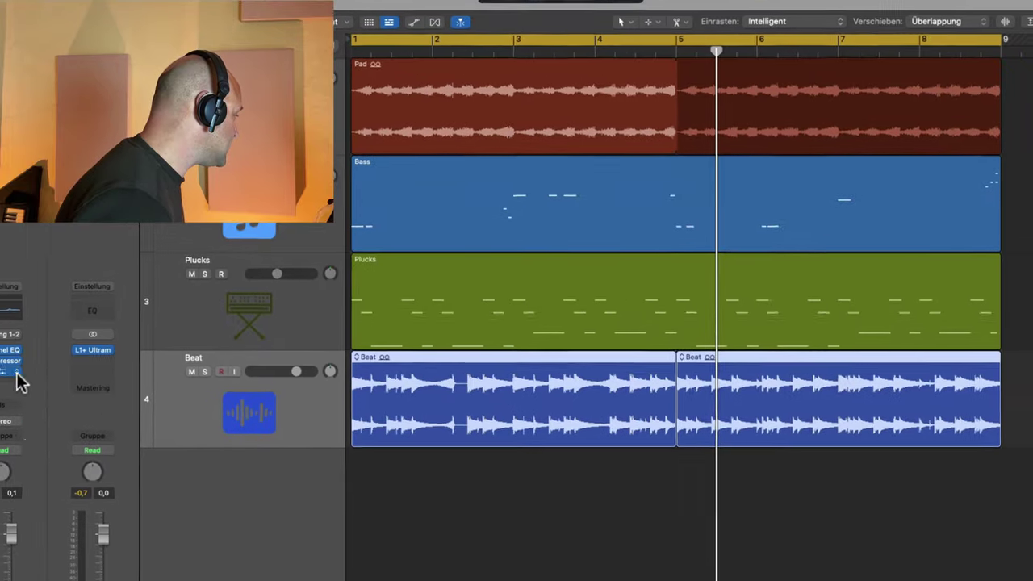
pyautogui.click(36, 357)
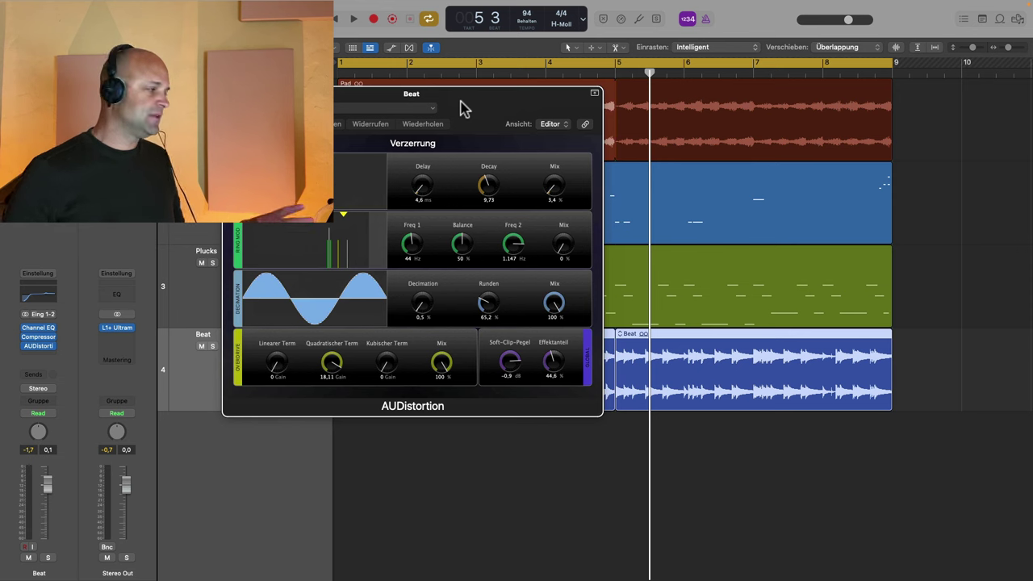
pyautogui.moveTo(464, 107); pyautogui.dragTo(626, 112)
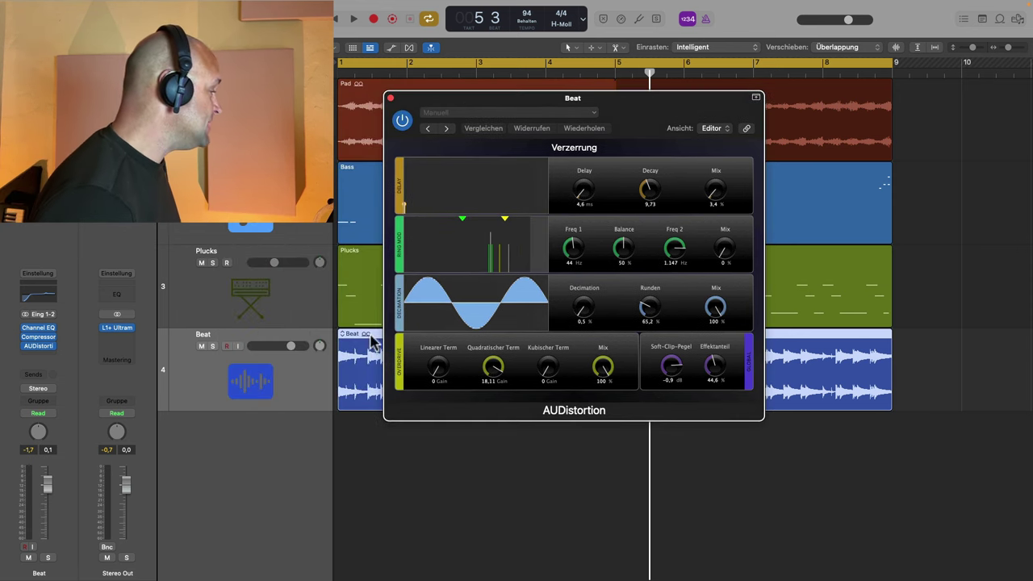
pyautogui.click(213, 346)
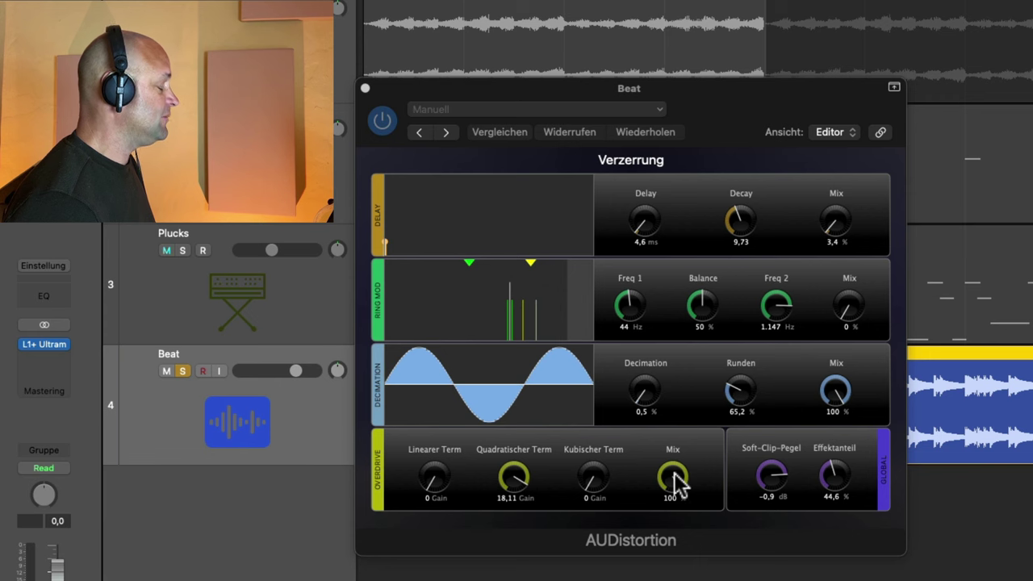
# - Lower the Overdrive Mix in AUDistortion to 83 % and reposition the plug-in window
pyautogui.moveTo(674, 473); pyautogui.dragTo(613, 479)
pyautogui.moveTo(529, 479); pyautogui.dragTo(655, 494)
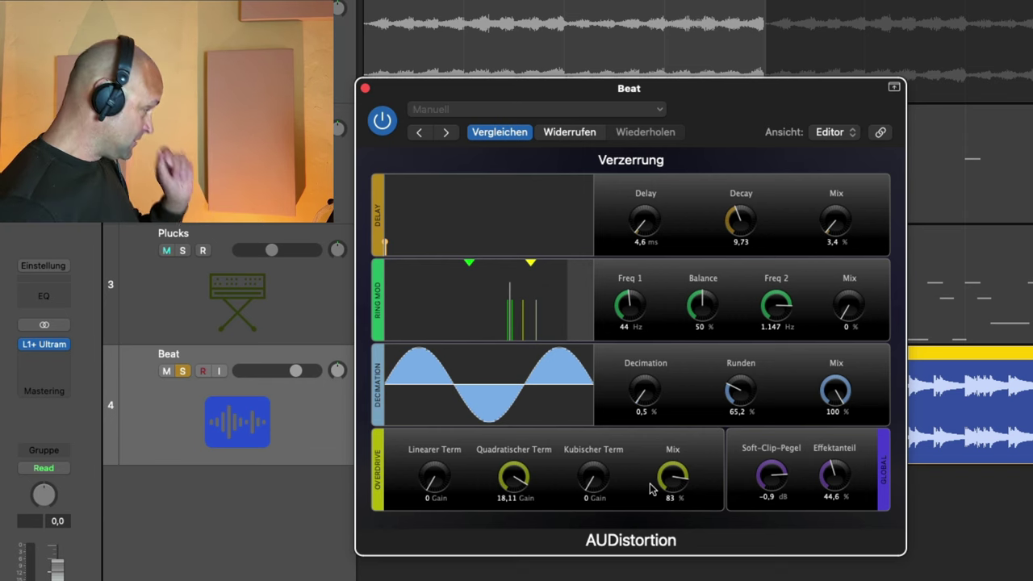
pyautogui.moveTo(543, 88); pyautogui.dragTo(540, 44)
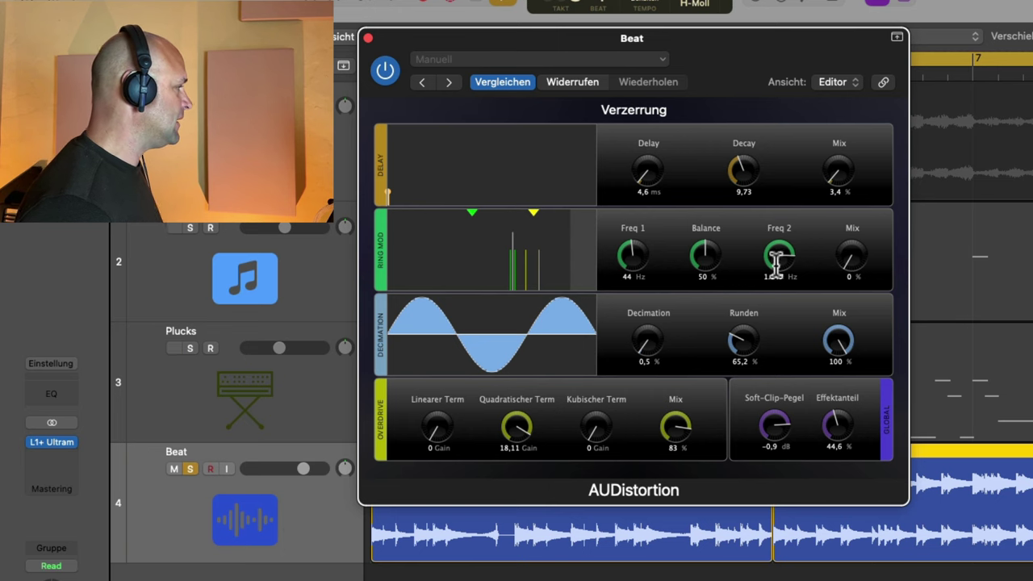
# - Play the soloed beat with AUDistortion bypassed, and switch the effect back on to compare the sound
pyautogui.click(383, 74)
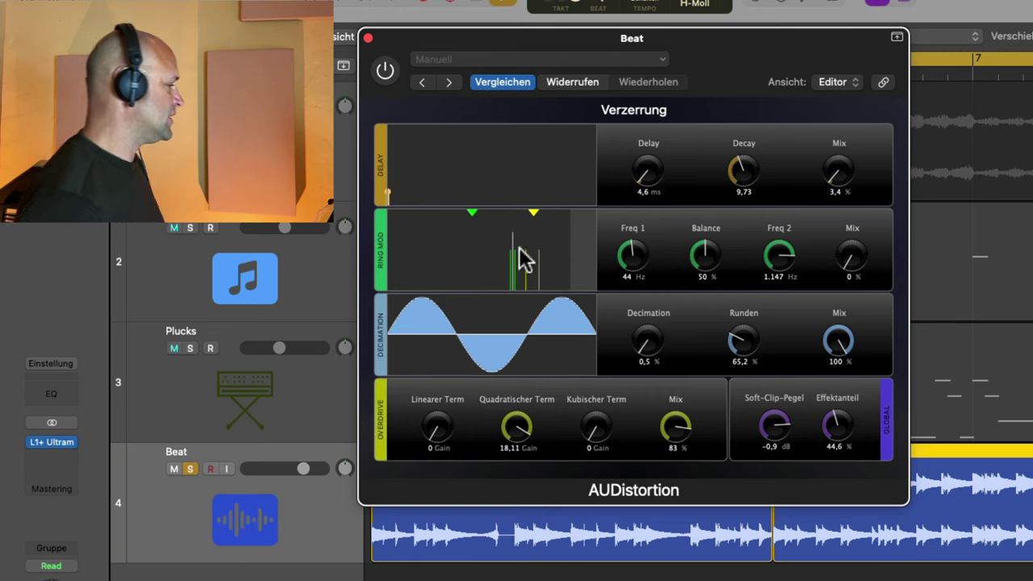
pyautogui.press('space')
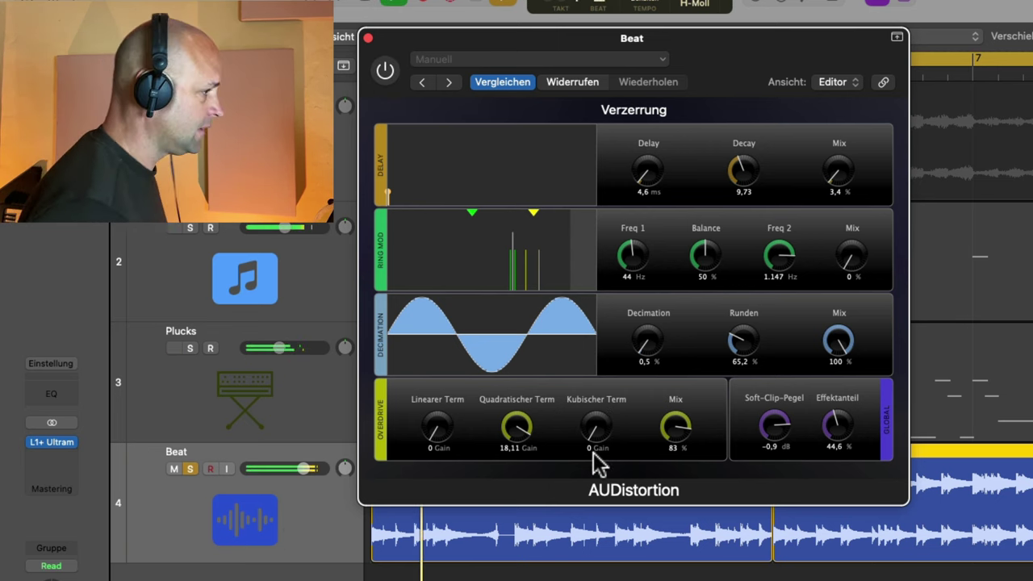
pyautogui.click(386, 73)
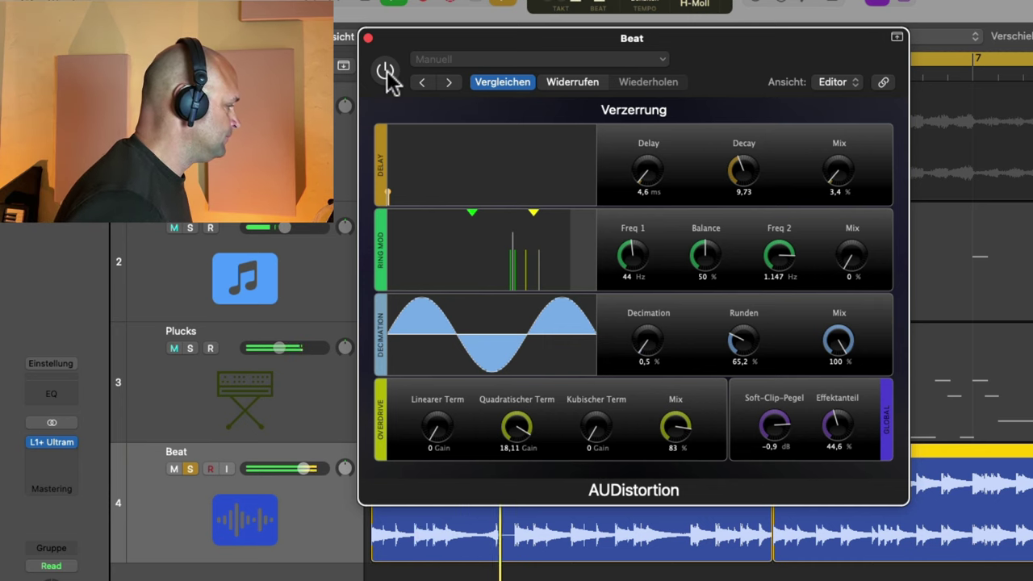
pyautogui.click(386, 72)
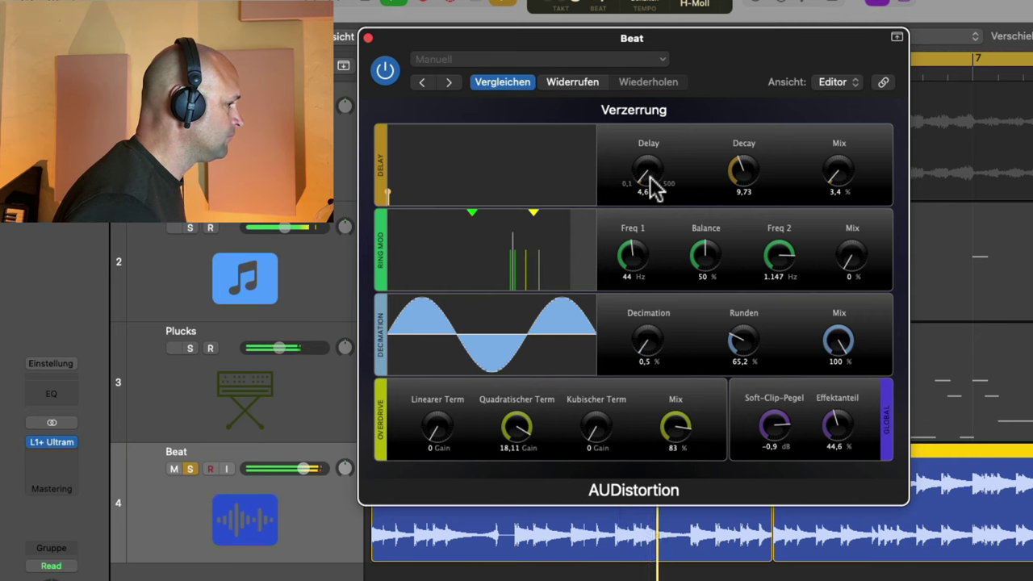
# - Set AUDistortion's Delay to about 90 ms, its Decay to 5.925 and its Mix to 38.4 %, with Effektanteil at 30.6 %
pyautogui.moveTo(647, 175); pyautogui.dragTo(597, 97)
pyautogui.moveTo(645, 165); pyautogui.dragTo(705, 182)
pyautogui.moveTo(834, 184); pyautogui.dragTo(869, 210)
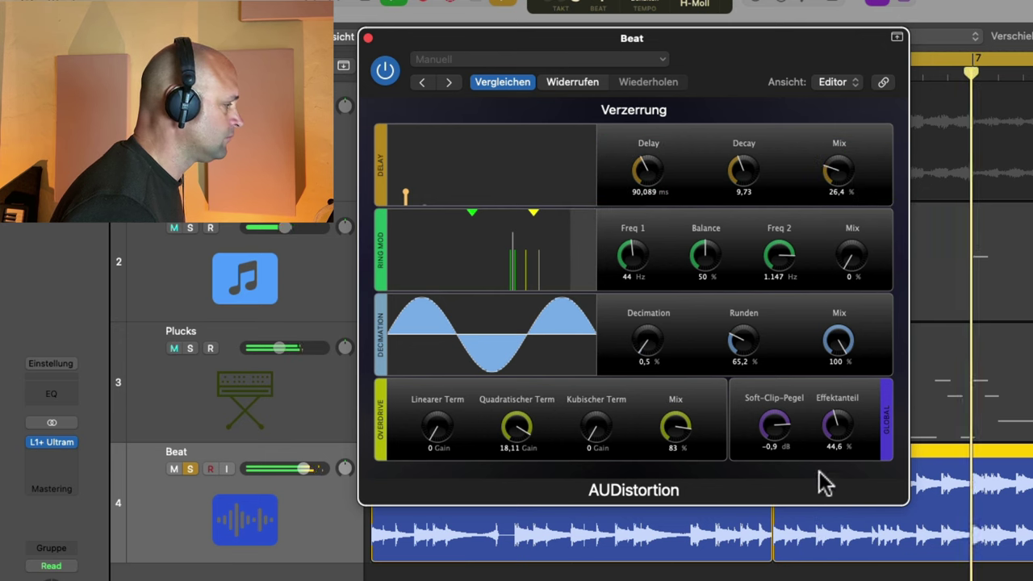
pyautogui.moveTo(835, 425); pyautogui.dragTo(810, 482)
pyautogui.moveTo(741, 184); pyautogui.dragTo(721, 219)
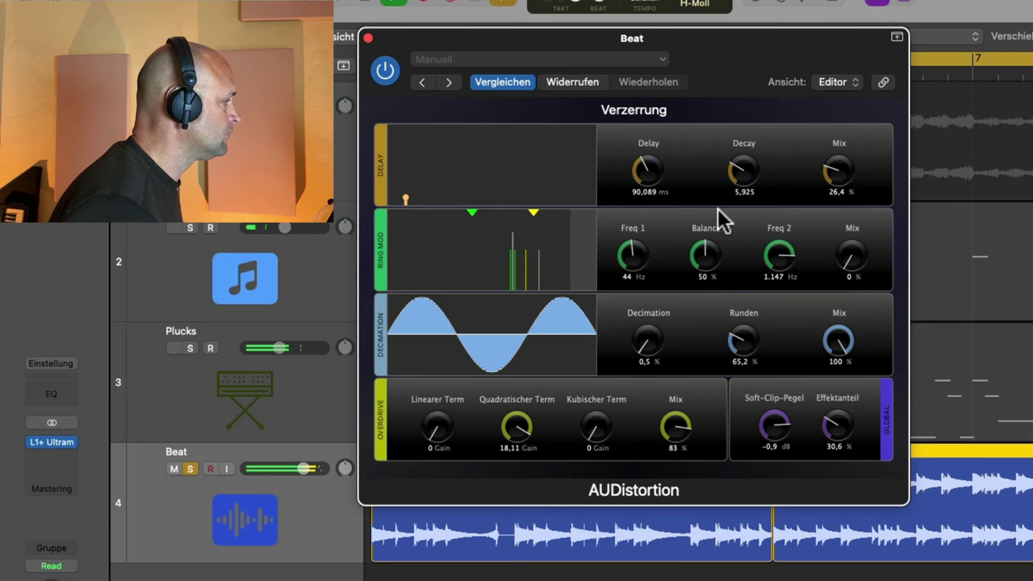
pyautogui.moveTo(838, 184); pyautogui.dragTo(767, 182)
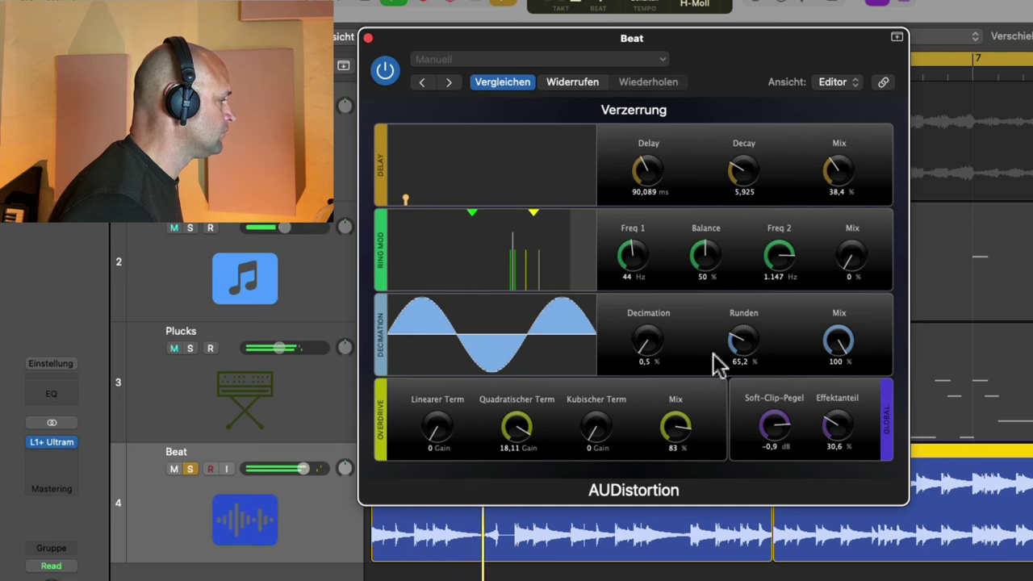
# - Raise the Ring Mod Mix to 28.5 % and the Overdrive's Kubischer Term to 15.6 in AUDistortion
pyautogui.moveTo(848, 272); pyautogui.dragTo(654, 394)
pyautogui.moveTo(599, 436); pyautogui.dragTo(719, 450)
pyautogui.moveTo(853, 256); pyautogui.dragTo(898, 264)
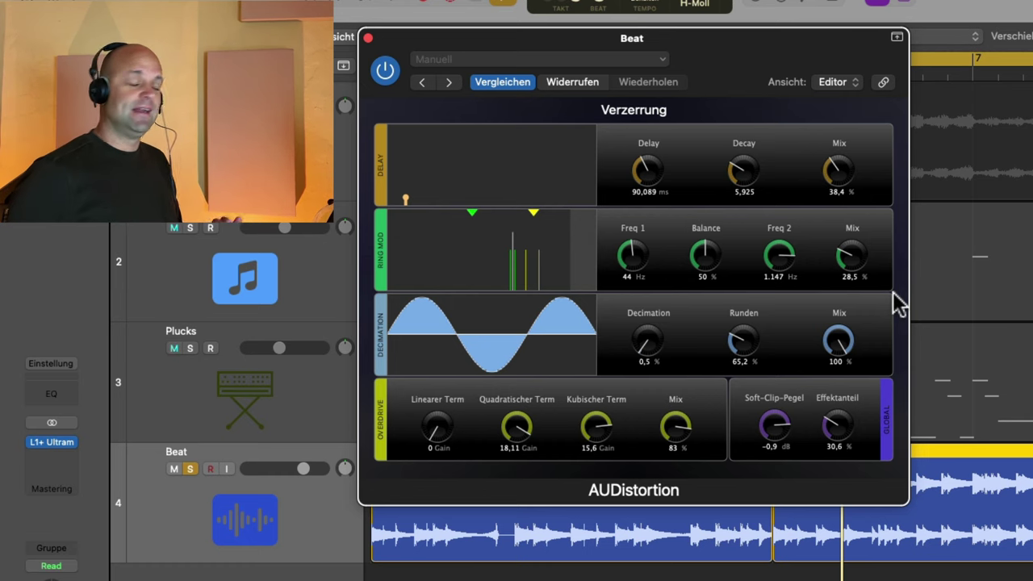
# - Close AUDistortion, load AUNewPitch on the Beat channel and move its window over the arrangement
pyautogui.click(367, 38)
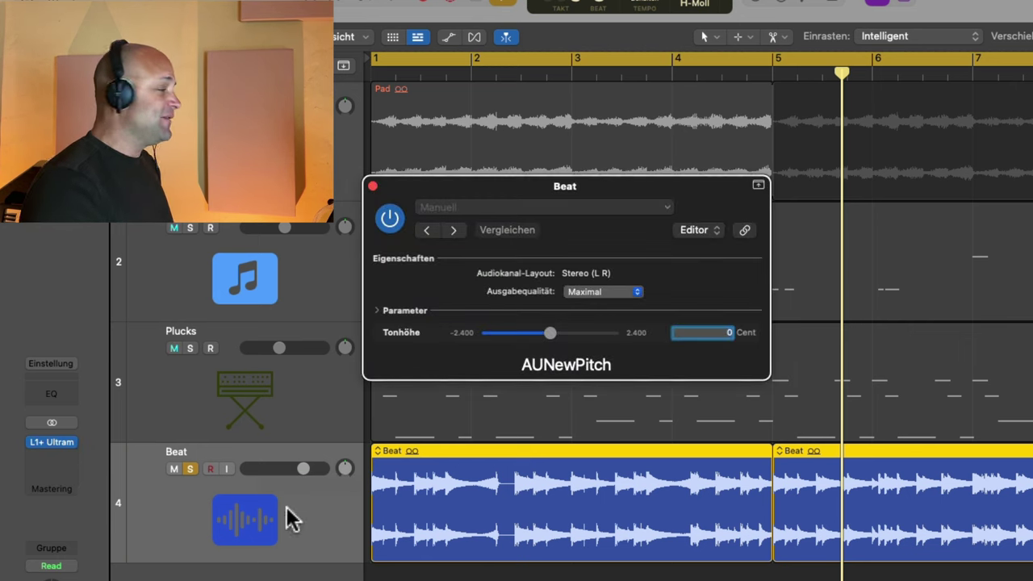
pyautogui.moveTo(470, 189); pyautogui.dragTo(539, 216)
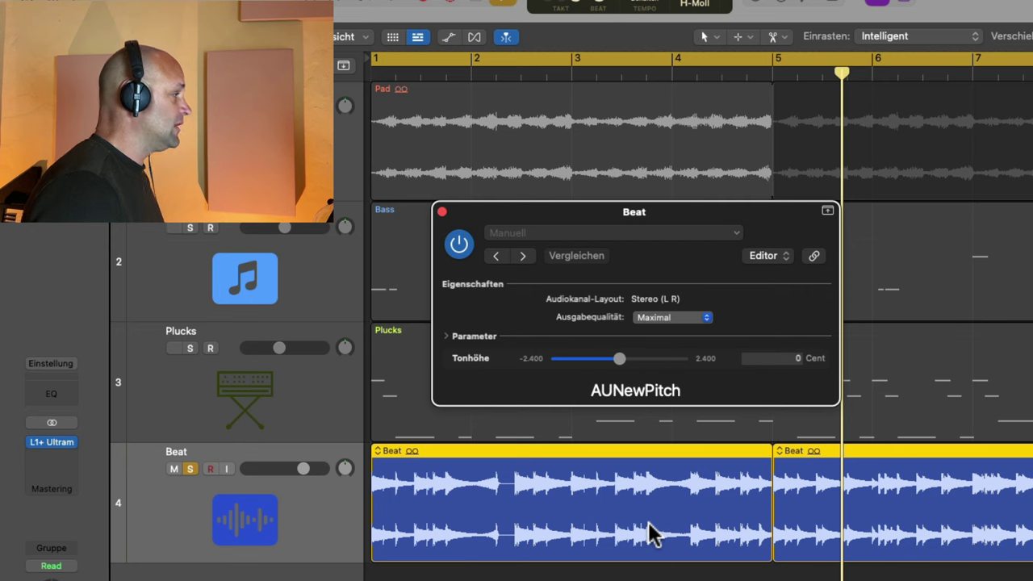
# - Play the beat from bar 1 and raise AUNewPitch's Tonhöhe to about 1,985 cents
pyautogui.click(370, 75)
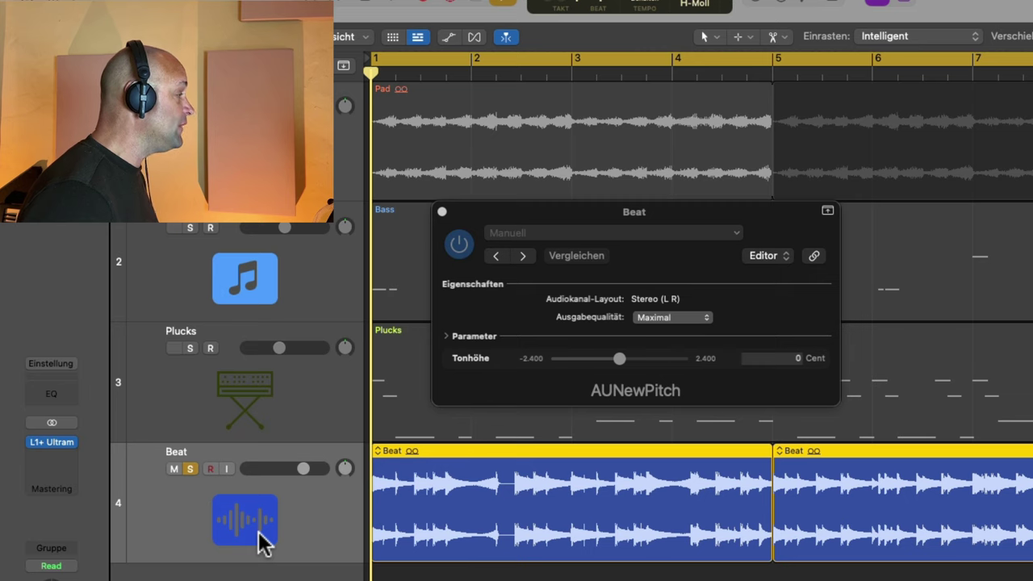
pyautogui.press('space')
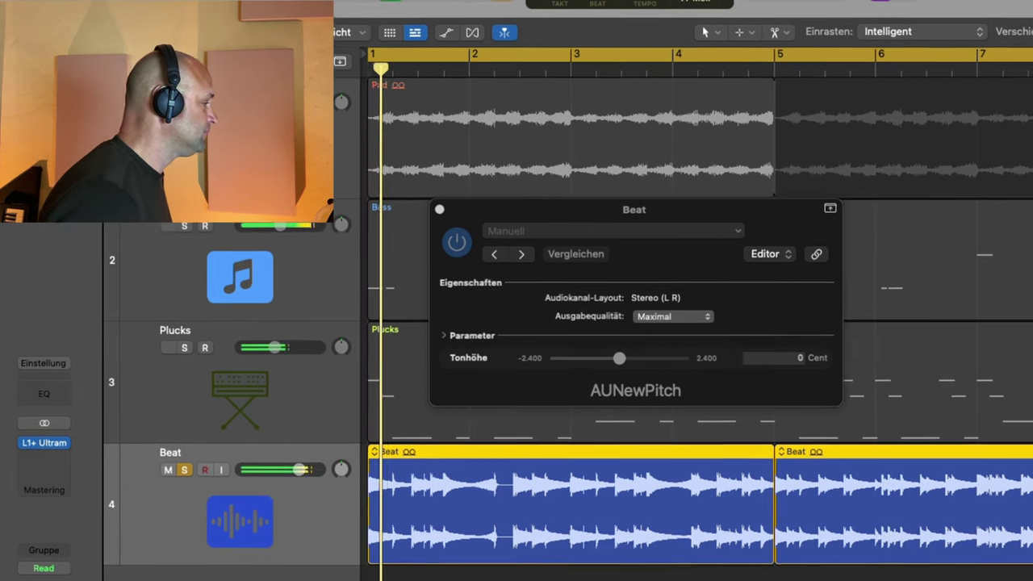
pyautogui.moveTo(622, 357); pyautogui.dragTo(688, 357)
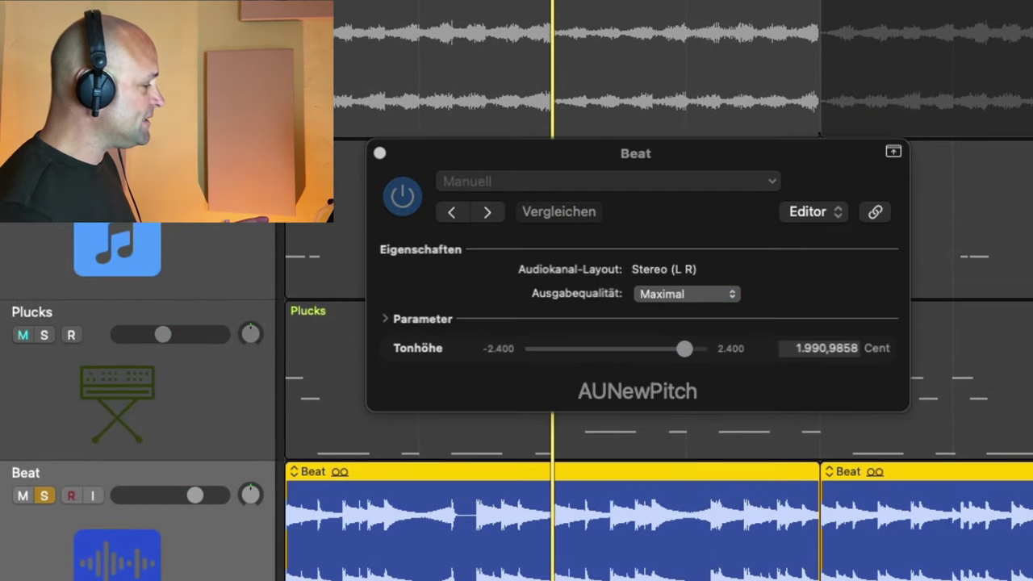
pyautogui.click(686, 353)
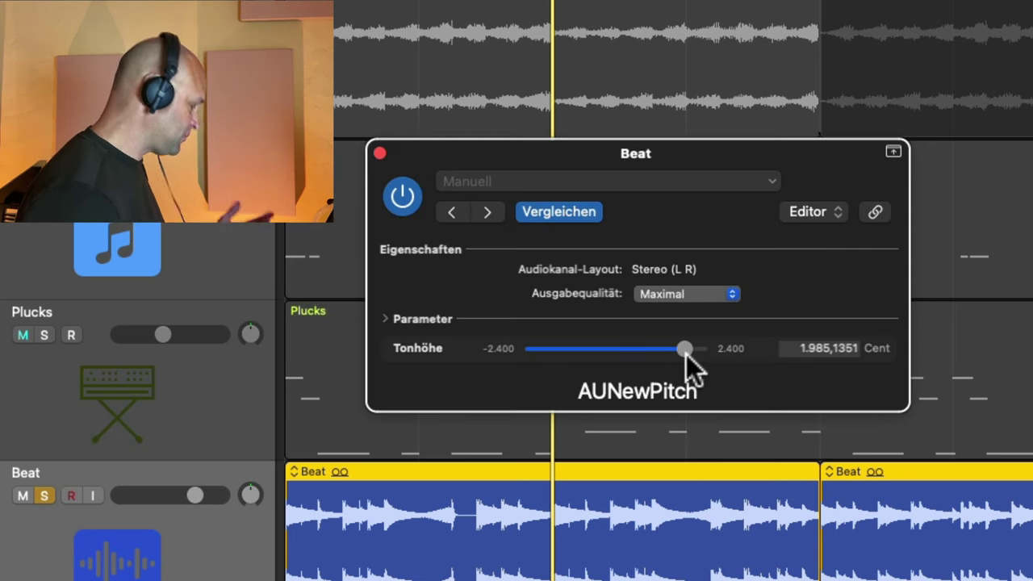
# - Reset AUNewPitch's Tonhöhe on the Beat channel to 0 cents and close the effect
pyautogui.click(830, 347)
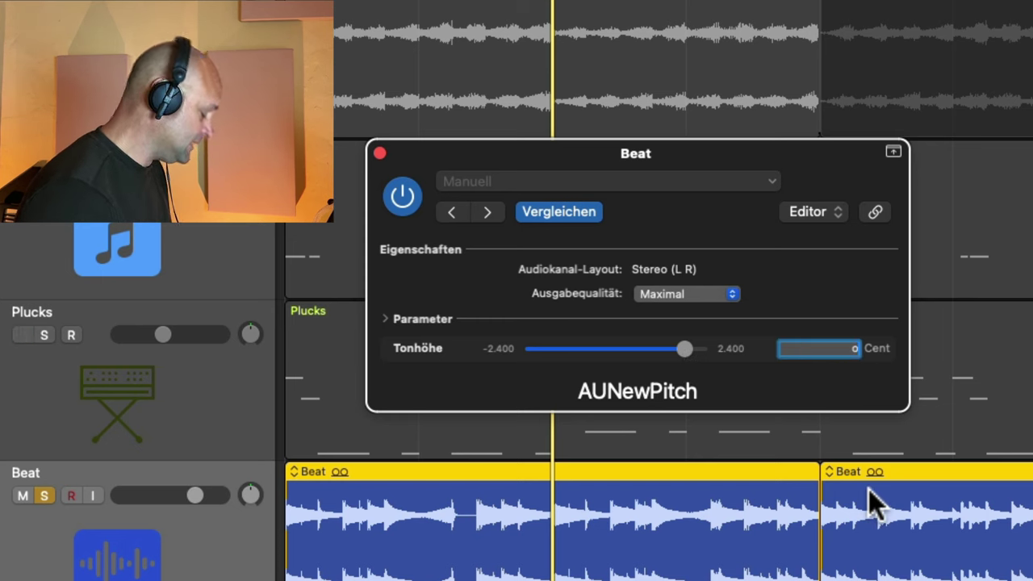
pyautogui.write('0')
pyautogui.press('Return')
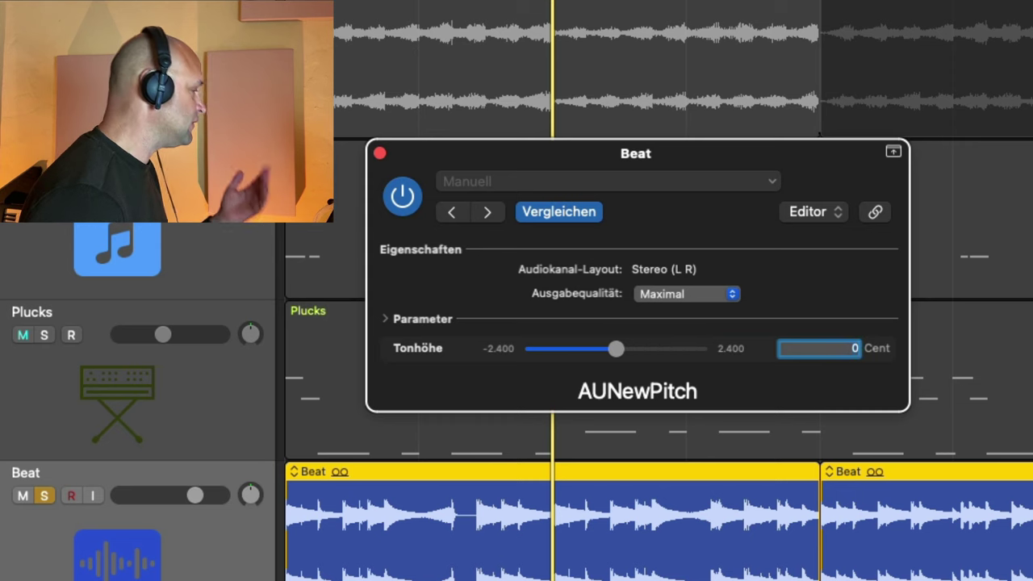
pyautogui.click(380, 154)
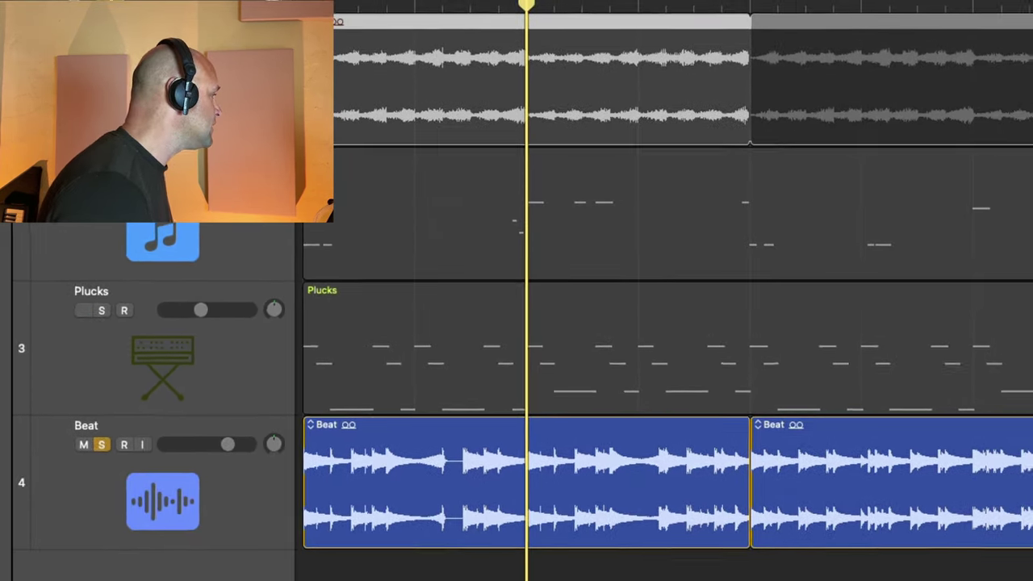
# - Select and solo the Pad track in place of Beat, and open AUNewPitch on the Pad channel
pyautogui.click(79, 31)
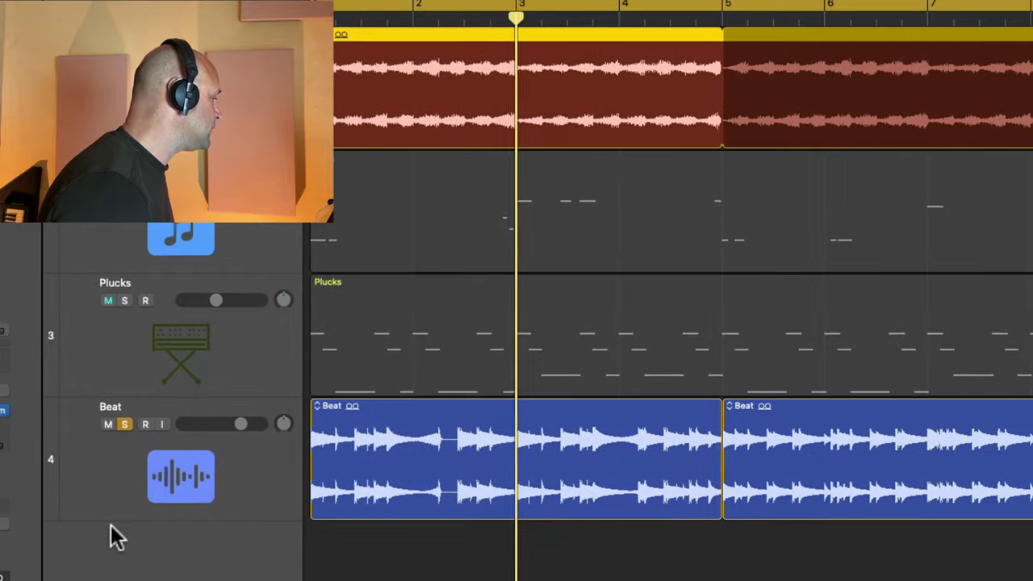
pyautogui.click(125, 423)
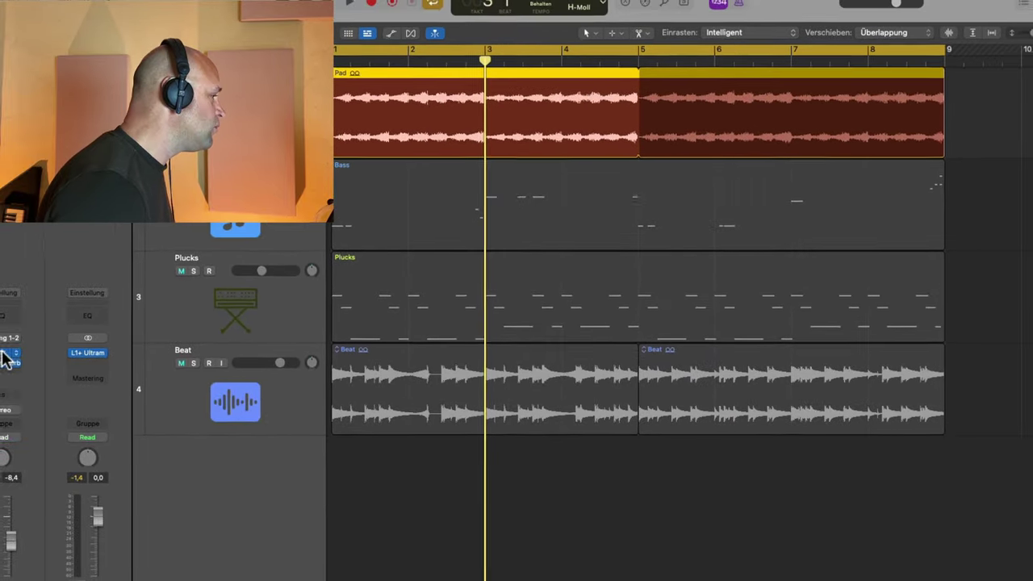
pyautogui.click(8, 353)
# - Raise the Stereo Out level to 3.9 dB, play the Pad with AUNewPitch's Tonhöhe raised to about 617 cents, then stop and close the effect
pyautogui.moveTo(126, 484); pyautogui.dragTo(127, 473)
pyautogui.press('space')
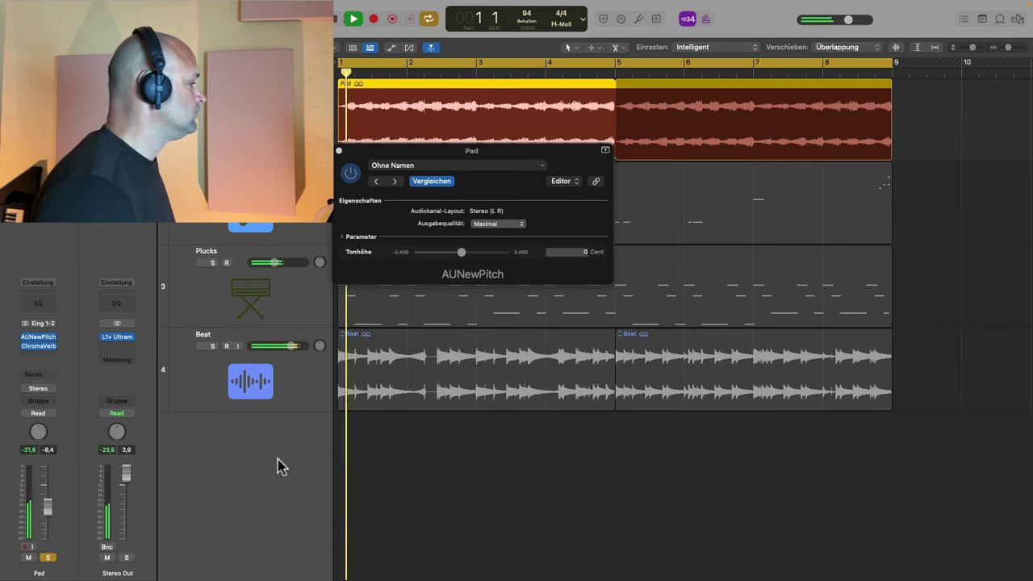
pyautogui.moveTo(463, 257); pyautogui.dragTo(474, 255)
pyautogui.press('space')
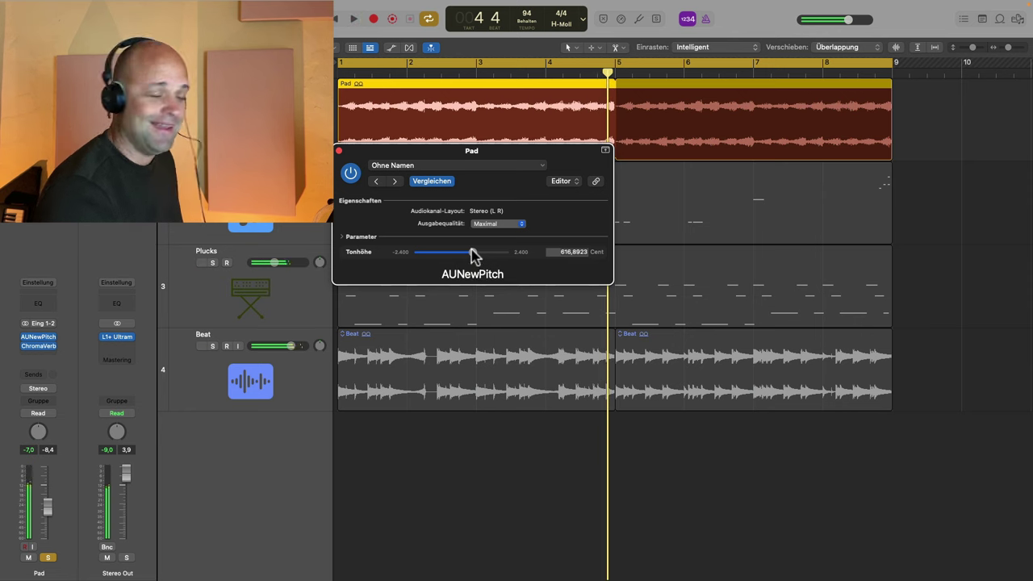
pyautogui.click(340, 150)
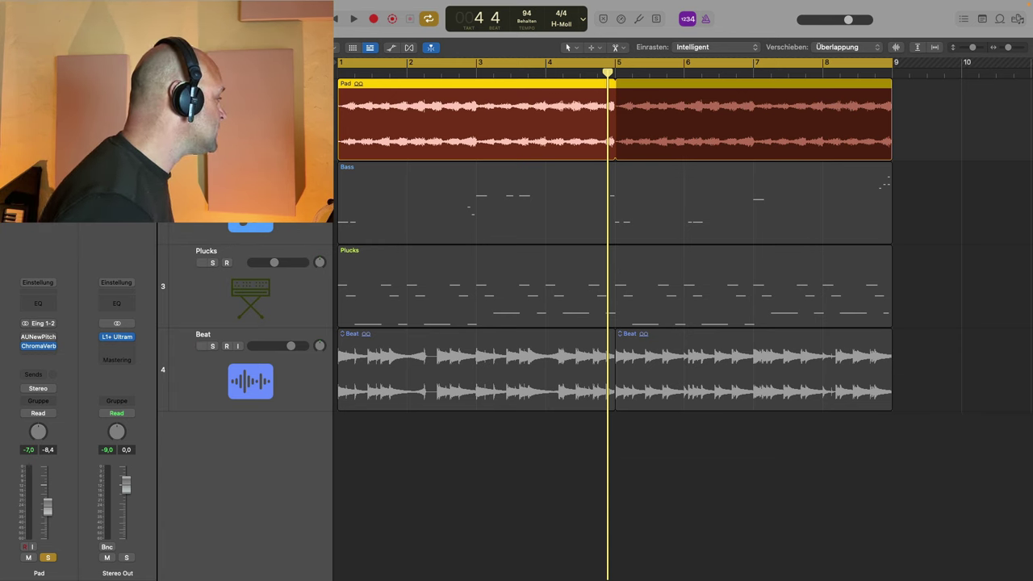
# - Unsolo the Pad, reopen AUNewPitch on the Beat channel and lower its Tonhöhe to about -1,279 cents
pyautogui.press('s')
pyautogui.click(270, 382)
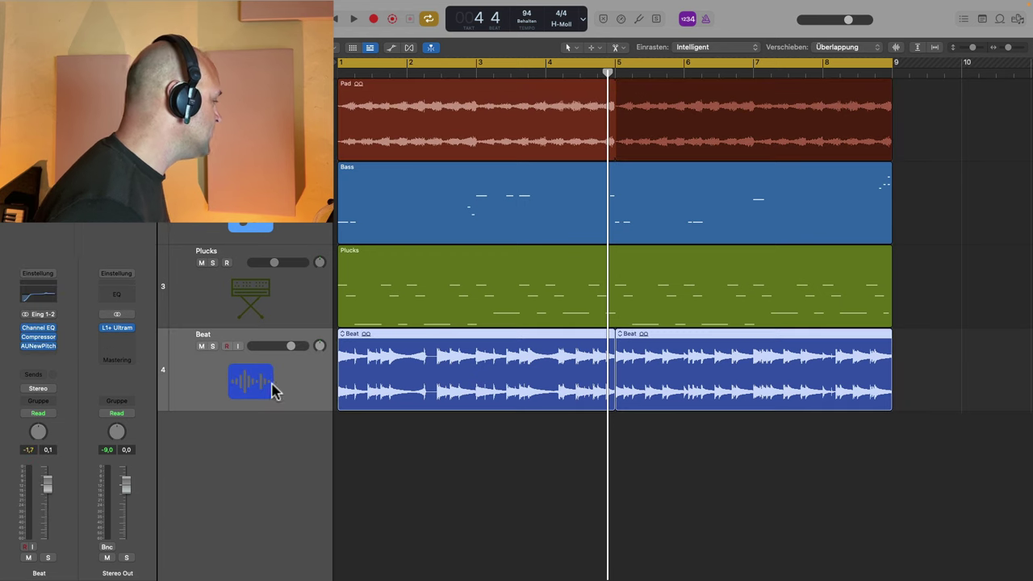
pyautogui.click(38, 347)
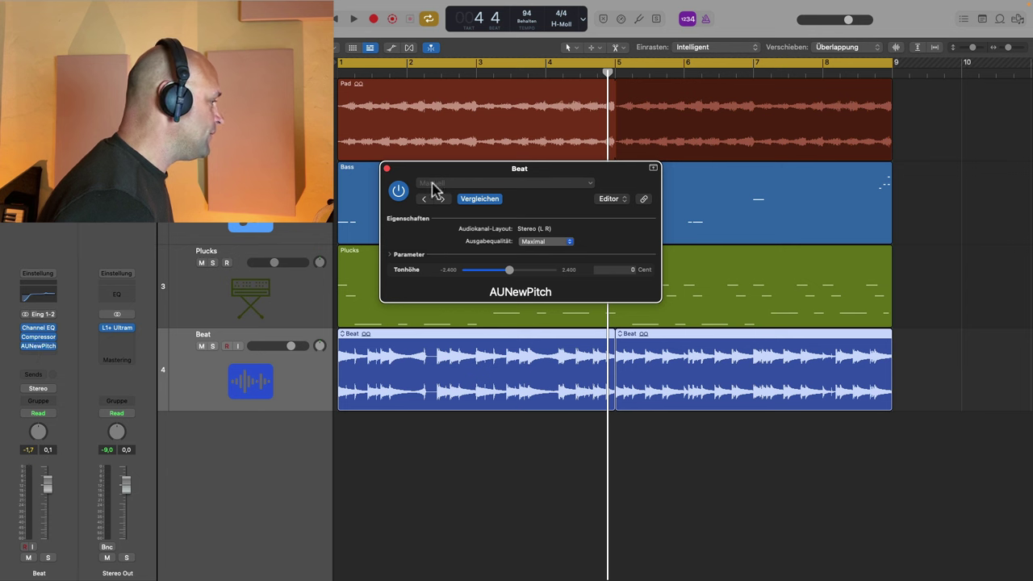
pyautogui.moveTo(488, 173); pyautogui.dragTo(543, 158)
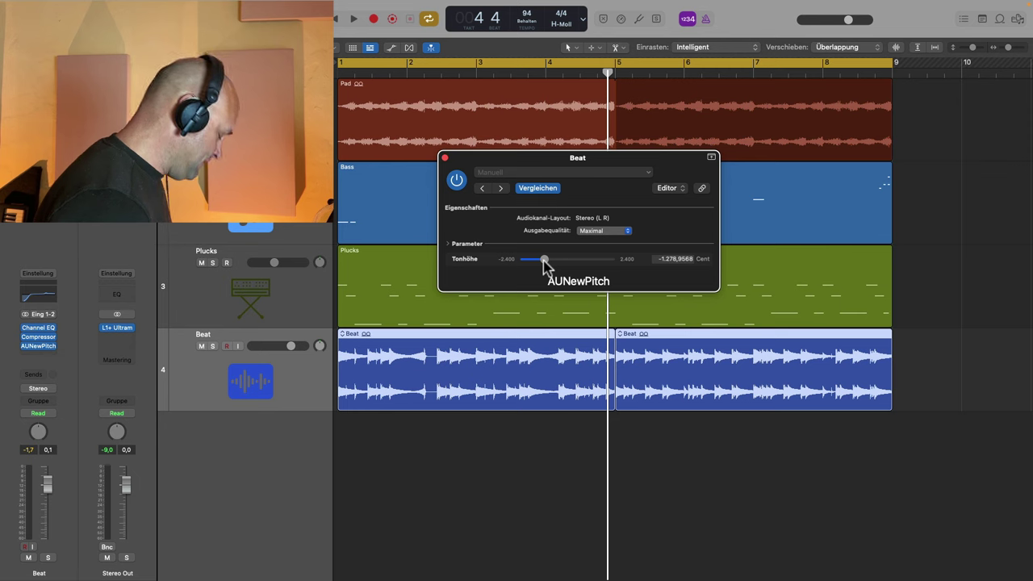
# - Set the Beat channel's automation mode to Latch, show the automation lanes and make the Beat track taller
pyautogui.click(50, 414)
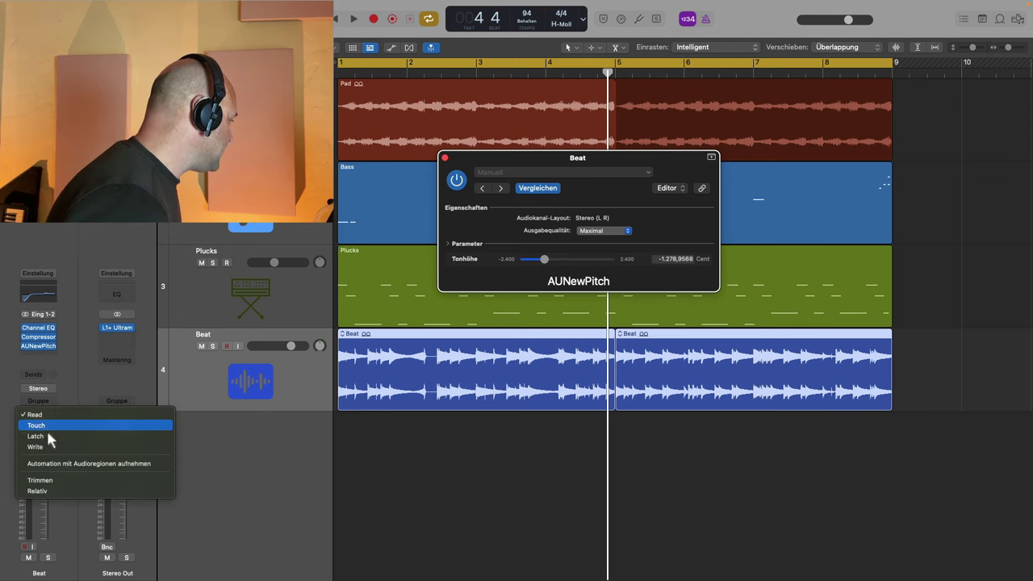
pyautogui.click(36, 436)
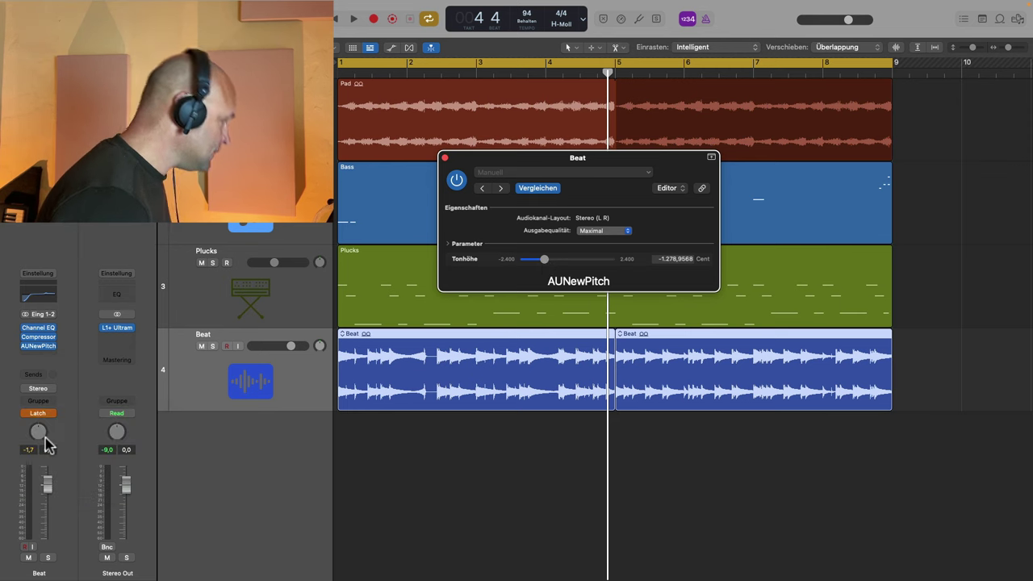
pyautogui.press('a')
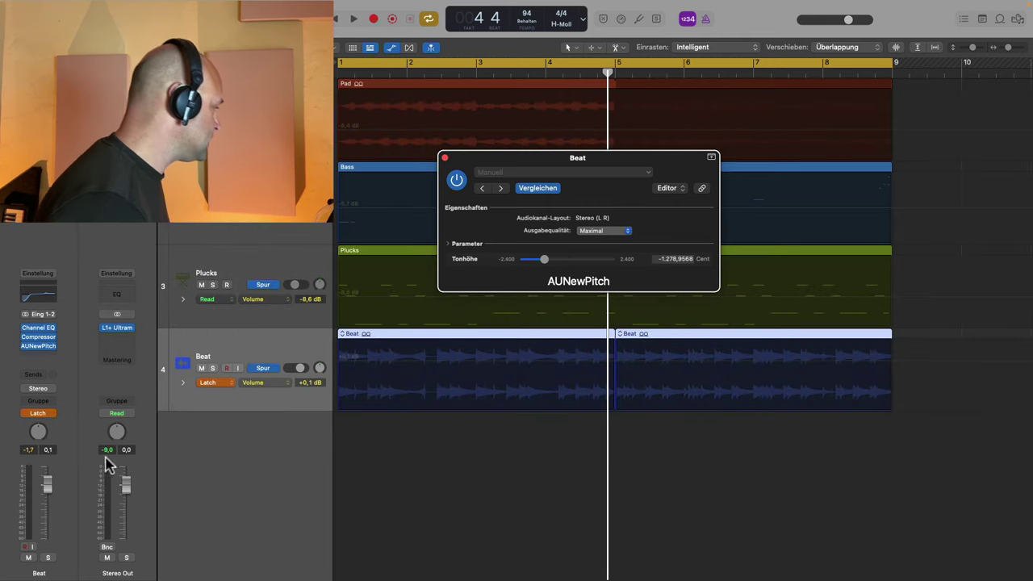
pyautogui.moveTo(160, 412); pyautogui.dragTo(162, 462)
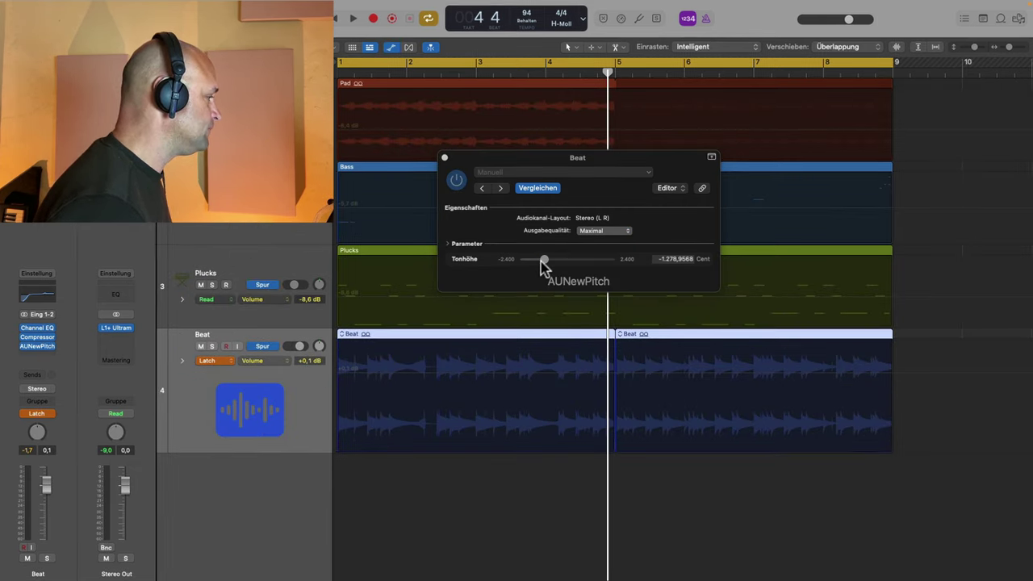
# - Record a Tonhöhe automation curve on the Beat track across bars 1 to 8 and return its automation mode to Read
pyautogui.press('space')
pyautogui.moveTo(542, 261); pyautogui.dragTo(578, 270)
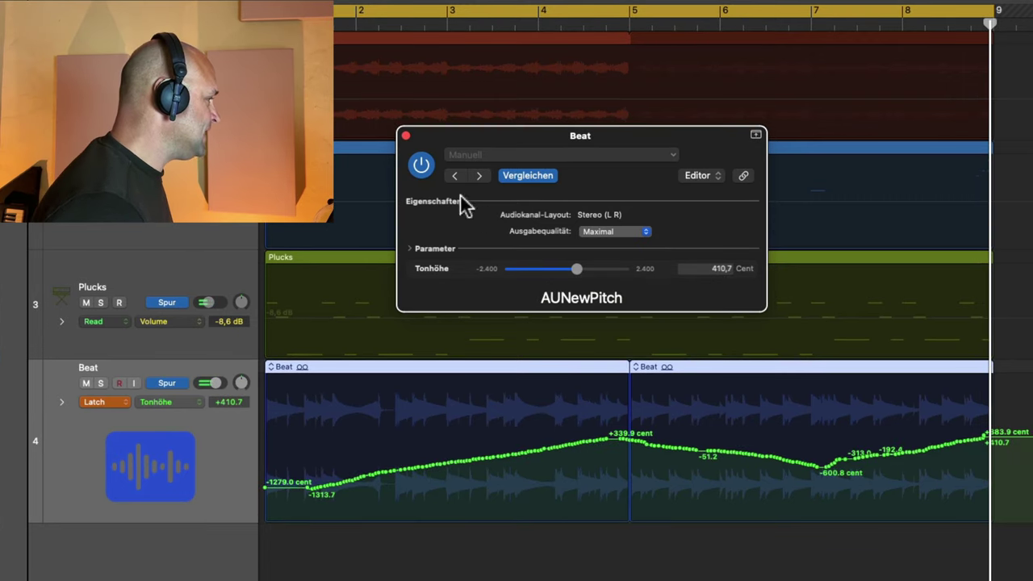
pyautogui.click(6, 466)
pyautogui.click(16, 438)
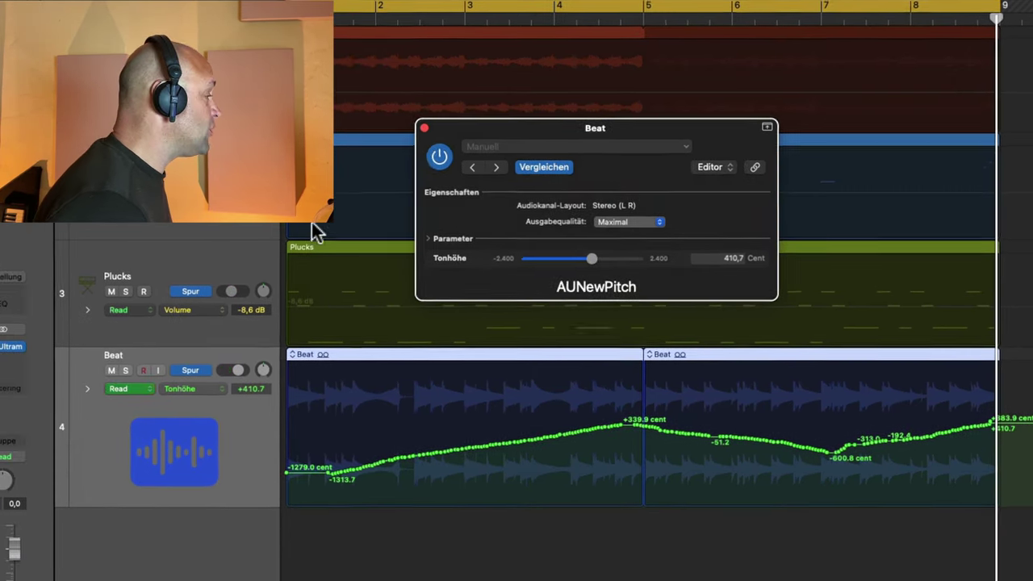
# - Close AUNewPitch and replace it on the Beat channel with Apple's AUBandpass
pyautogui.click(448, 118)
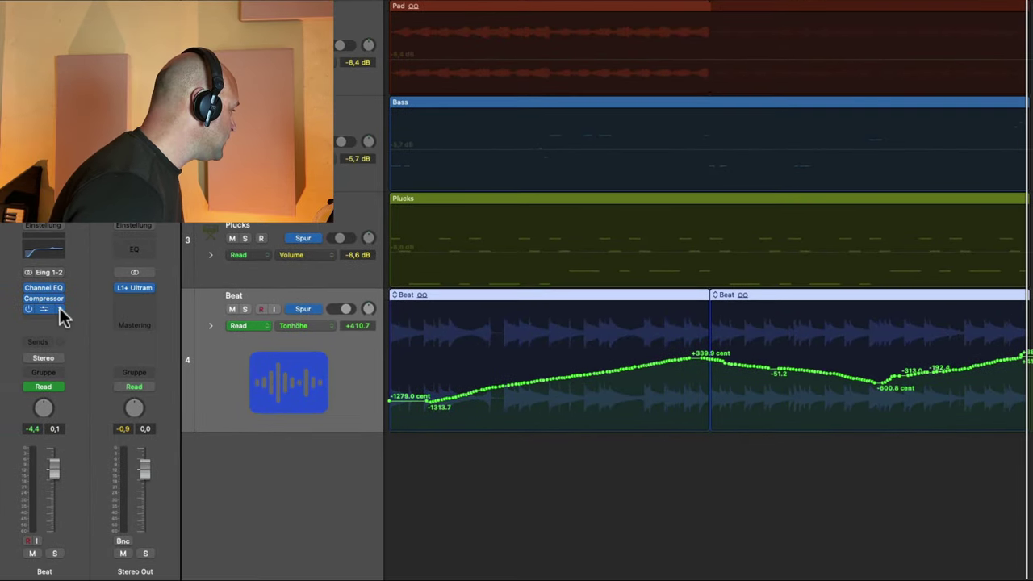
pyautogui.click(34, 320)
pyautogui.moveTo(121, 580)
pyautogui.moveTo(220, 460)
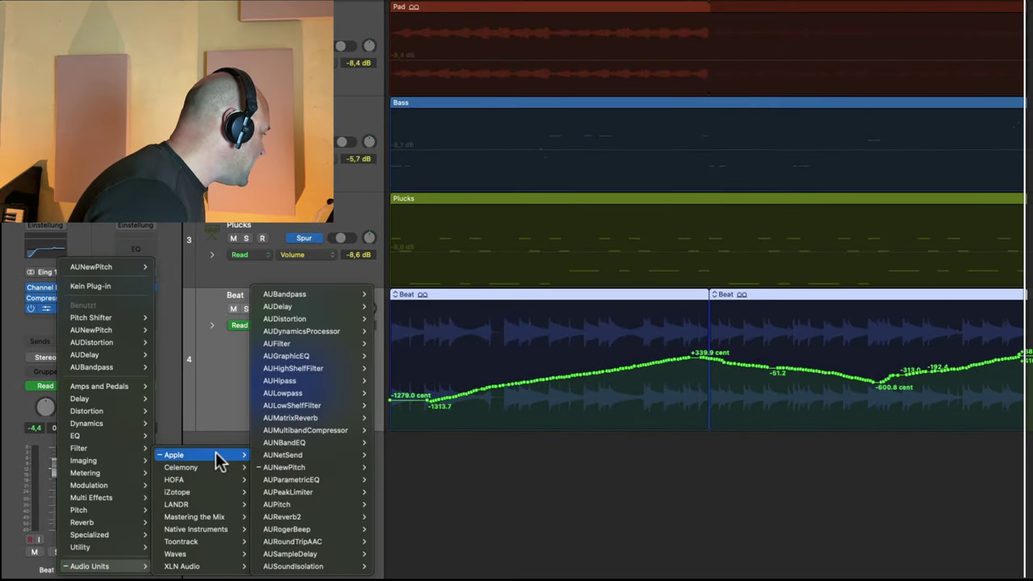
pyautogui.click(360, 294)
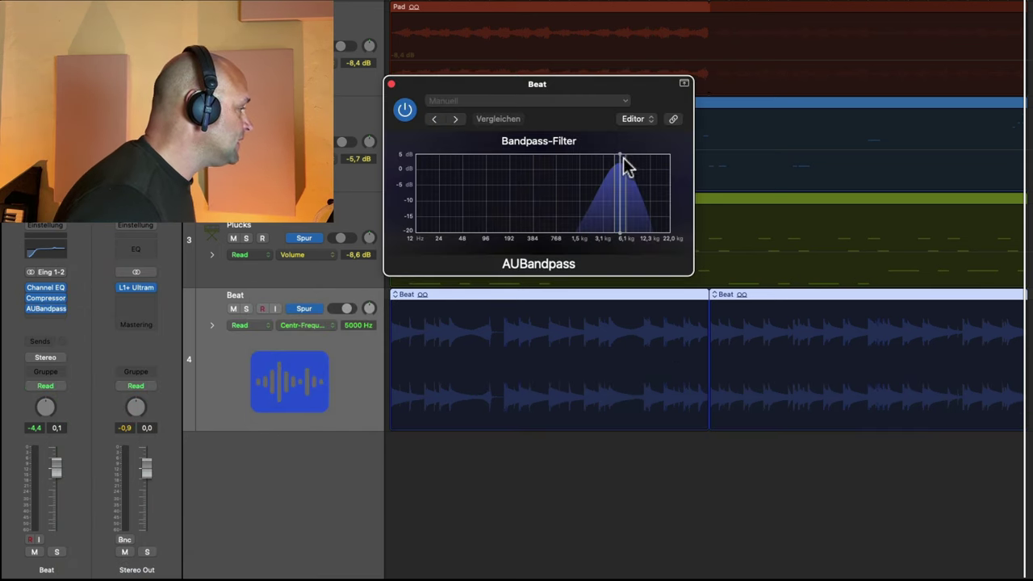
# - Set AUBandpass's Center-Frequenz to about 5,546 Hz and, in the Regler view, its Bandbreite to about 1,493 cents
pyautogui.moveTo(628, 167); pyautogui.dragTo(571, 162)
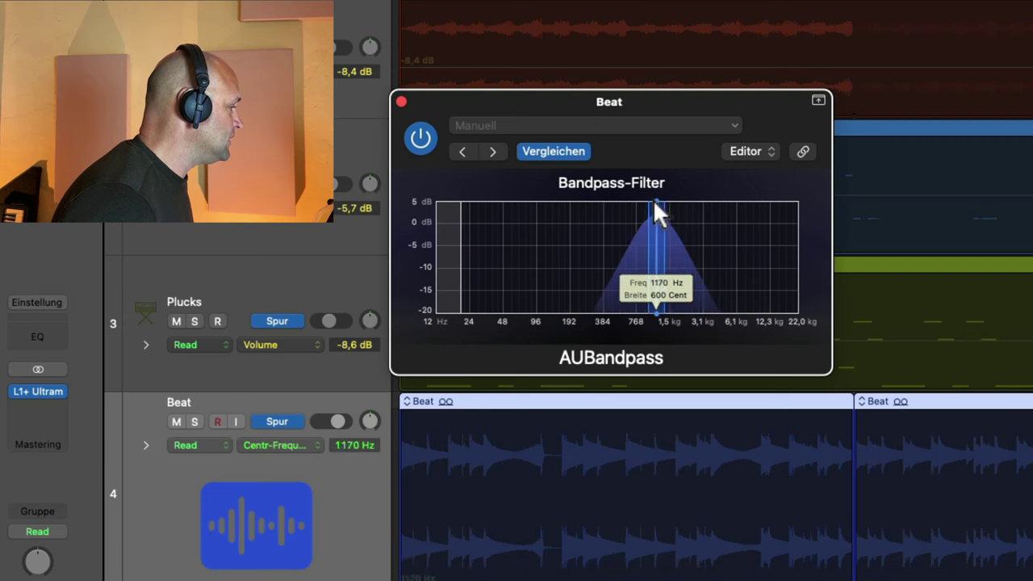
pyautogui.moveTo(654, 202); pyautogui.dragTo(735, 215)
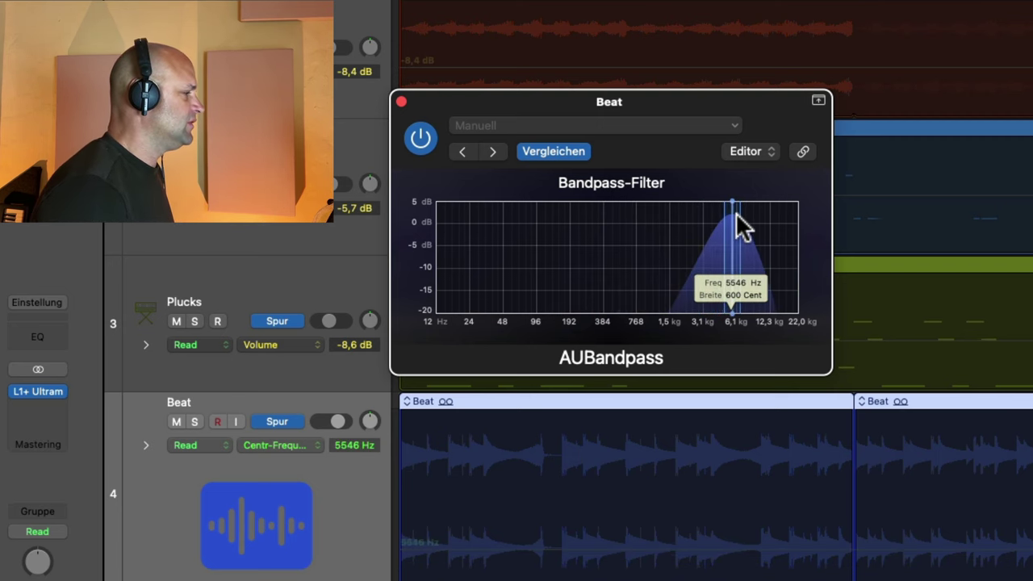
pyautogui.click(768, 151)
pyautogui.click(768, 177)
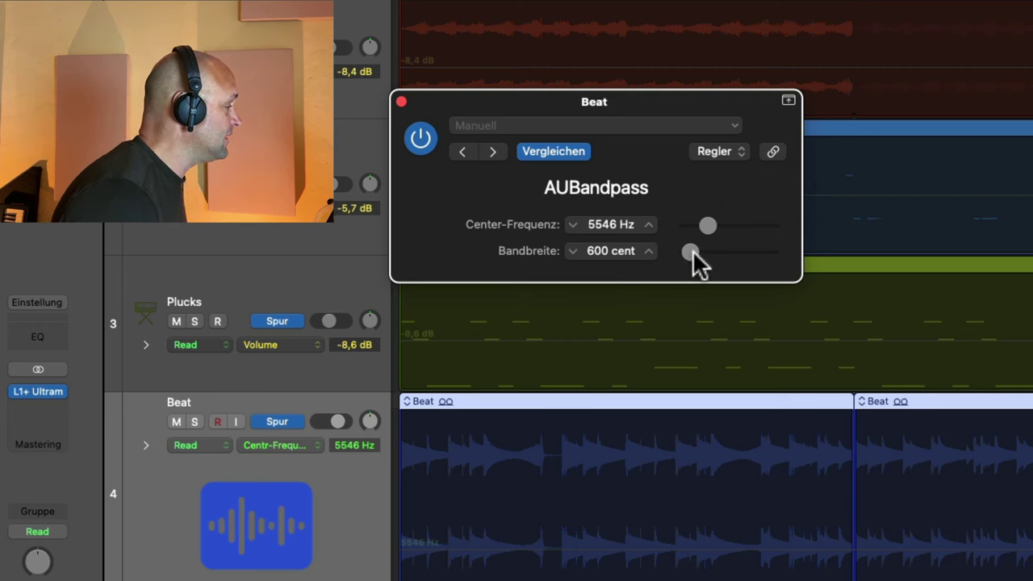
pyautogui.moveTo(693, 249); pyautogui.dragTo(701, 249)
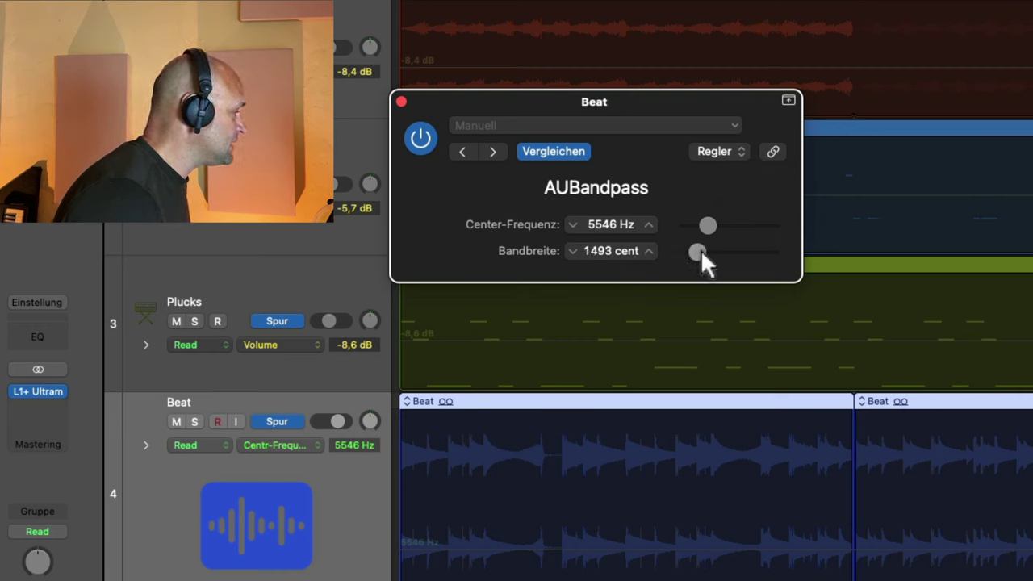
# - Return AUBandpass to its Editor view, solo the Beat track and lower the center frequency to about 4,202 Hz during playback
pyautogui.click(740, 149)
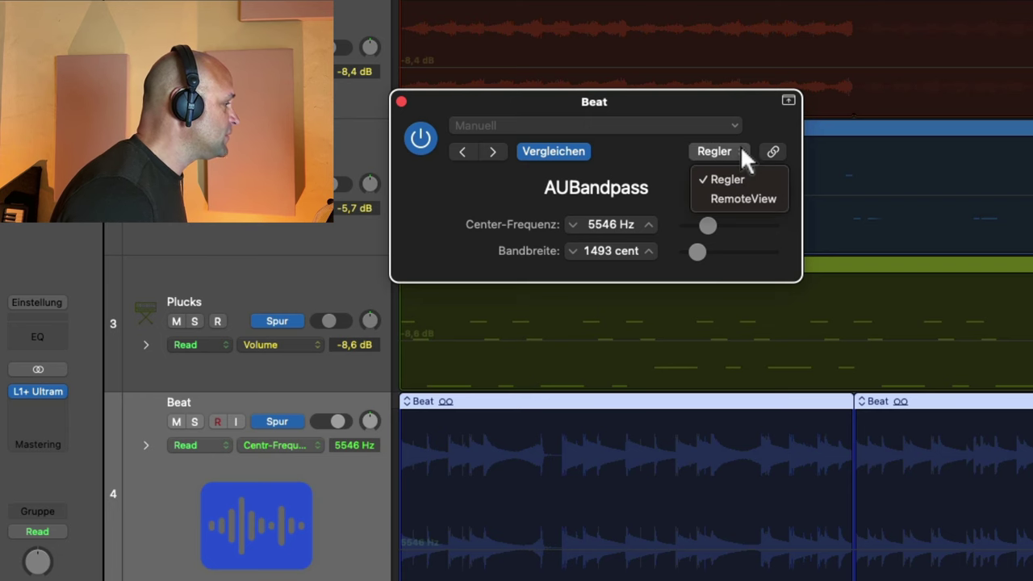
pyautogui.click(739, 189)
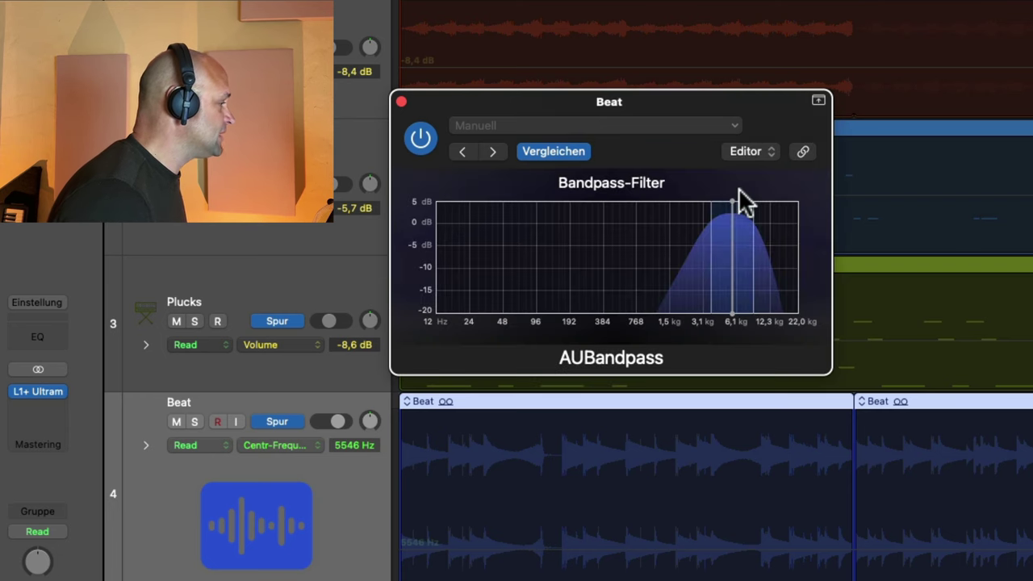
pyautogui.moveTo(734, 201); pyautogui.dragTo(730, 202)
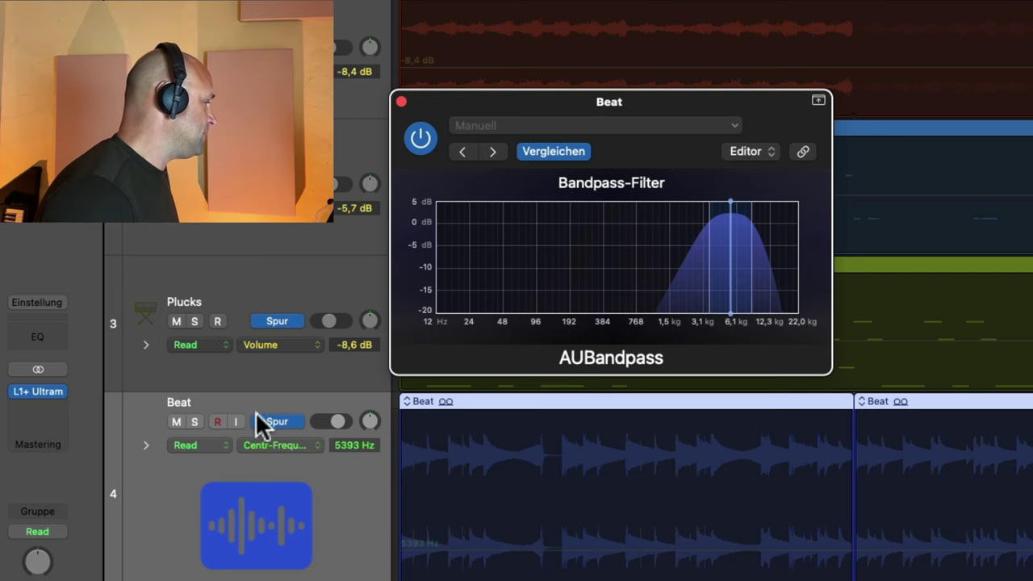
pyautogui.click(194, 422)
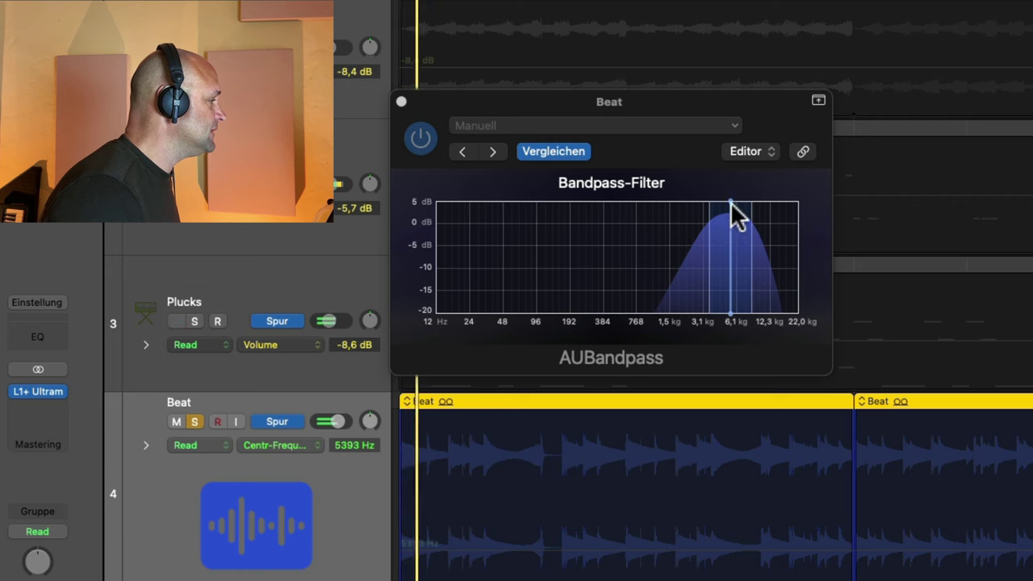
pyautogui.moveTo(718, 200); pyautogui.dragTo(691, 223)
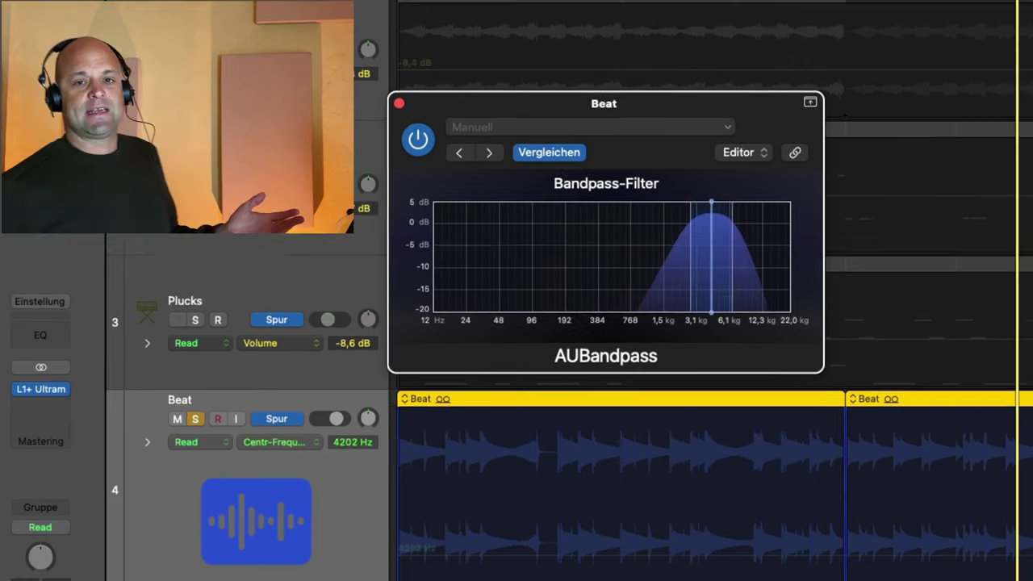